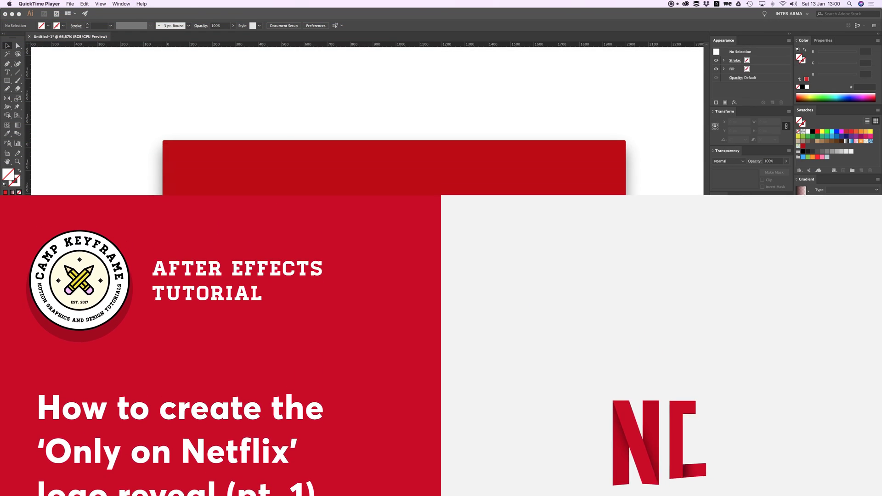
Step: Scrub the NETFLIX LOGO.mp4 reference video forward to the Netflix N near its end
left_click_drag(335, 357, 417, 361)
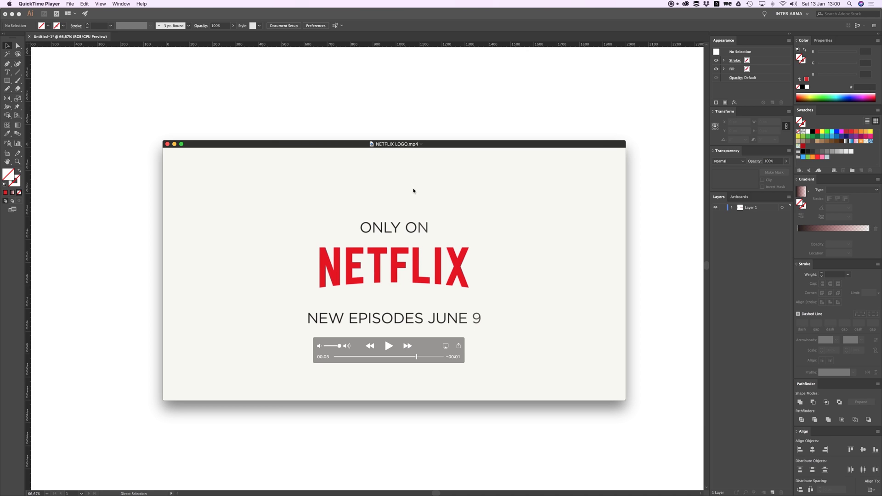
Step: Back in Illustrator, drag a horizontal guide down to the tops of the NETFLIX letters
left_click(399, 75)
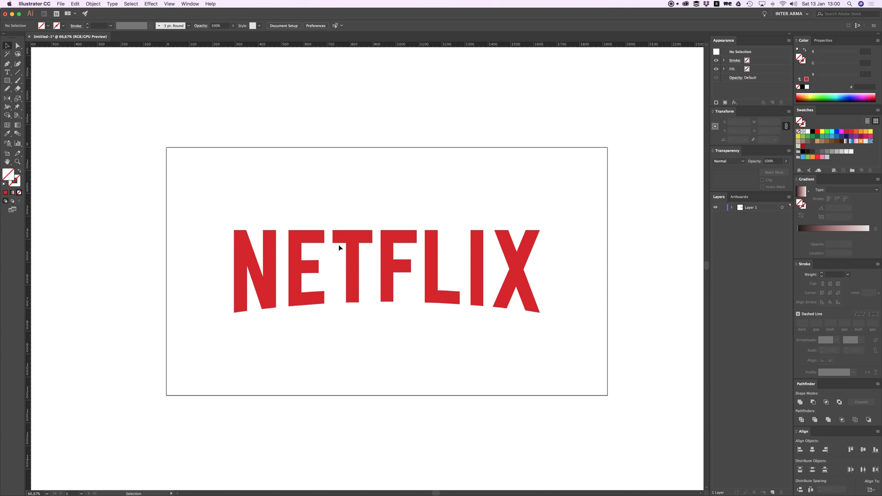
left_click_drag(306, 226, 364, 270)
left_click_drag(264, 52, 315, 230)
left_click_drag(220, 195, 227, 194)
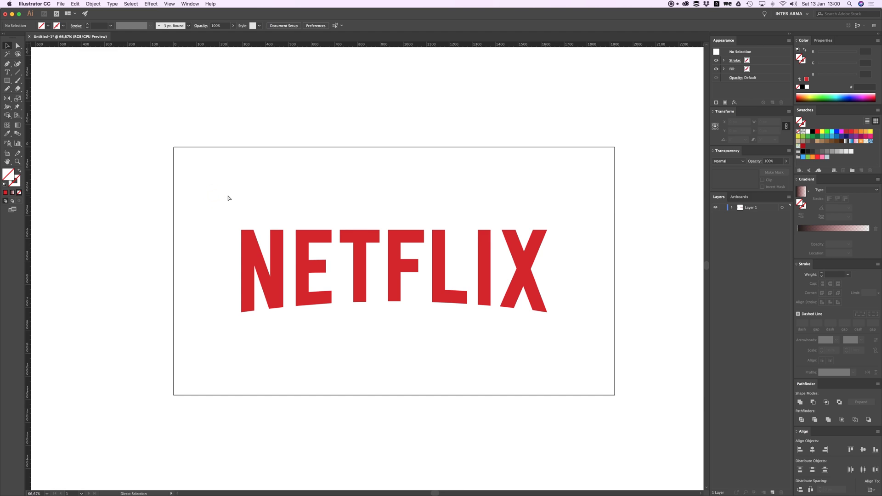
key("super+semicolon")
Step: Make the stroke the active colour and set it to black
key("super+plus")
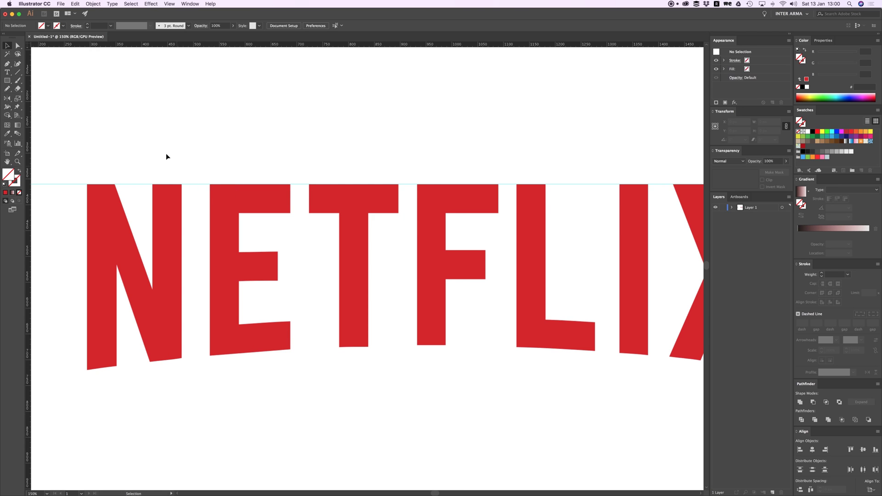
scroll(166, 154, "left", 5)
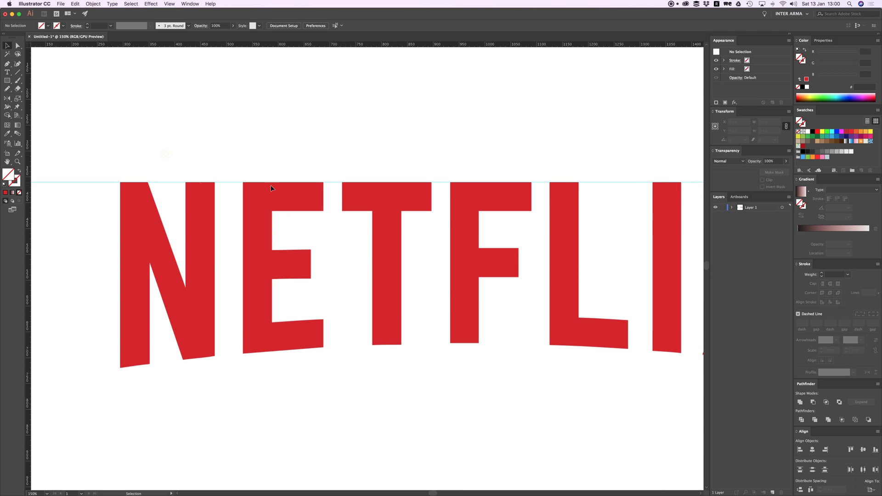
left_click(18, 183)
left_click(813, 132)
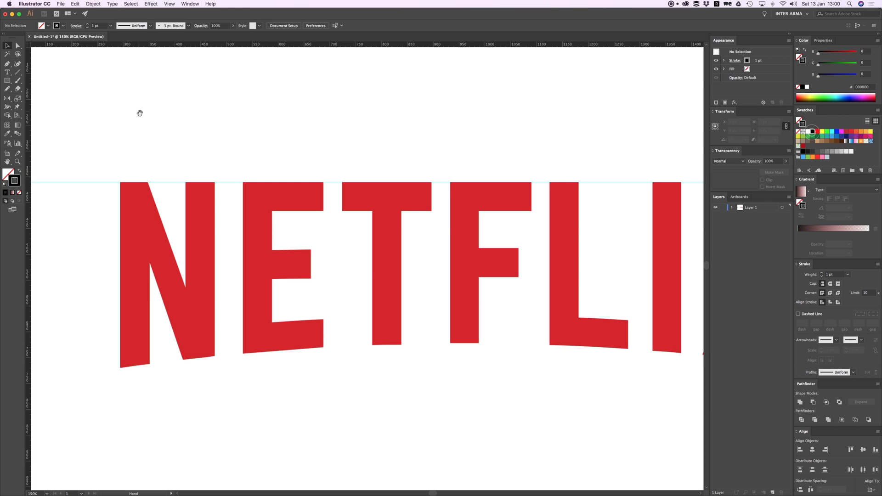
scroll(292, 124, "left", 10)
key("super+plus")
Step: With the Pen tool, zoom in on the E and start a path at its top-left corner
key("p")
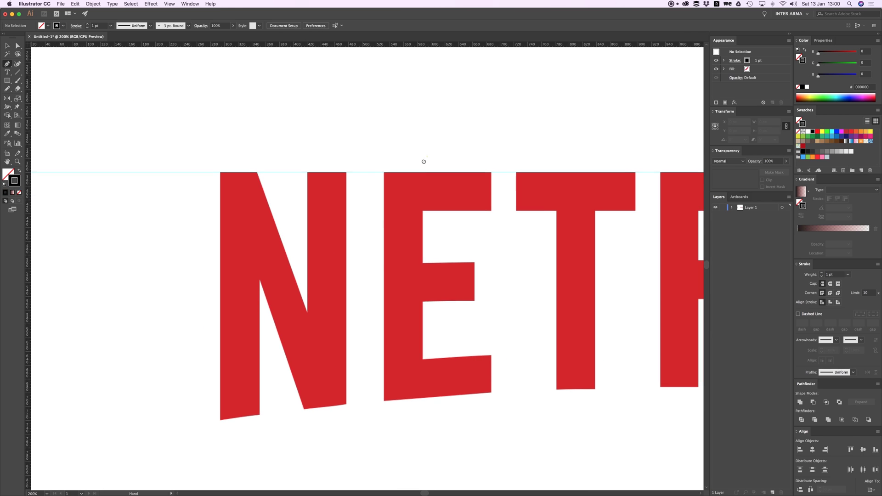
scroll(413, 170, "right", 3)
scroll(413, 170, "up", 2)
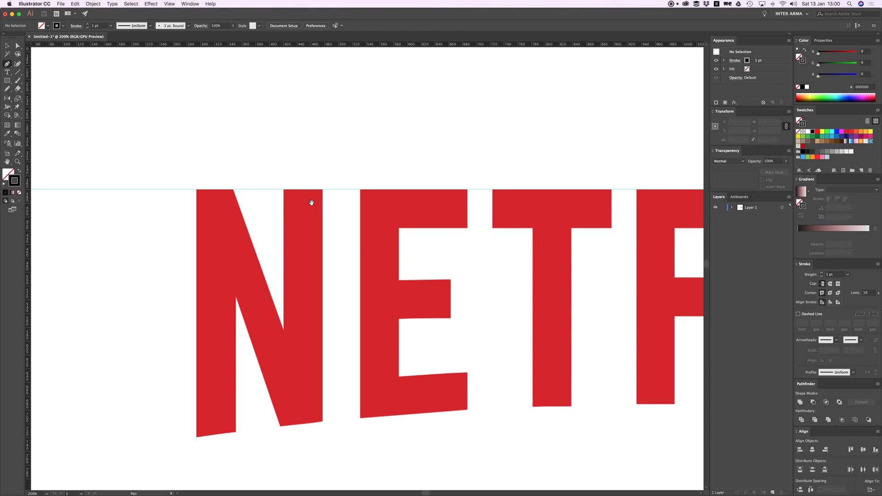
left_click_drag(311, 202, 297, 204)
key("super+plus")
key("super+plus")
left_click_drag(325, 177, 282, 225)
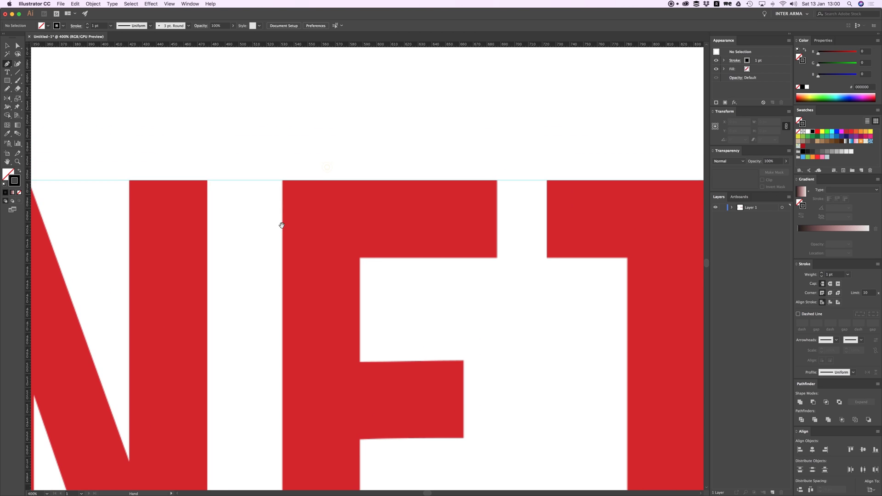
left_click(283, 181)
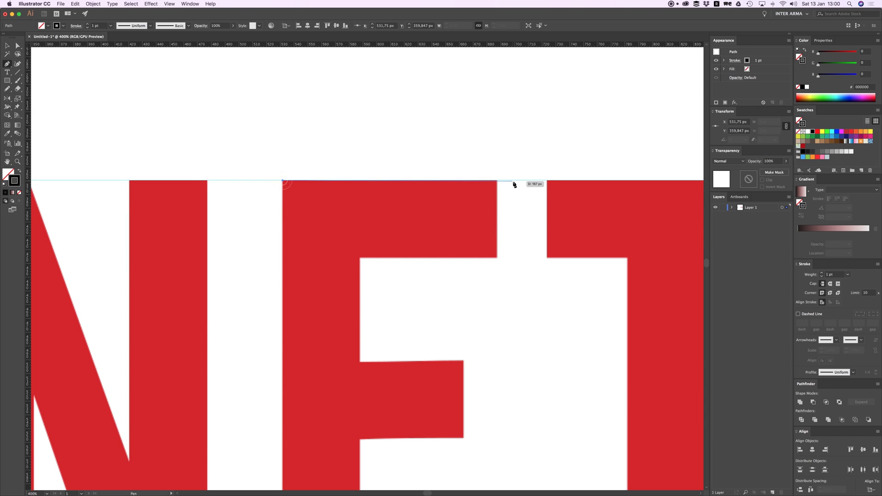
key("super+z")
key("super+Tab")
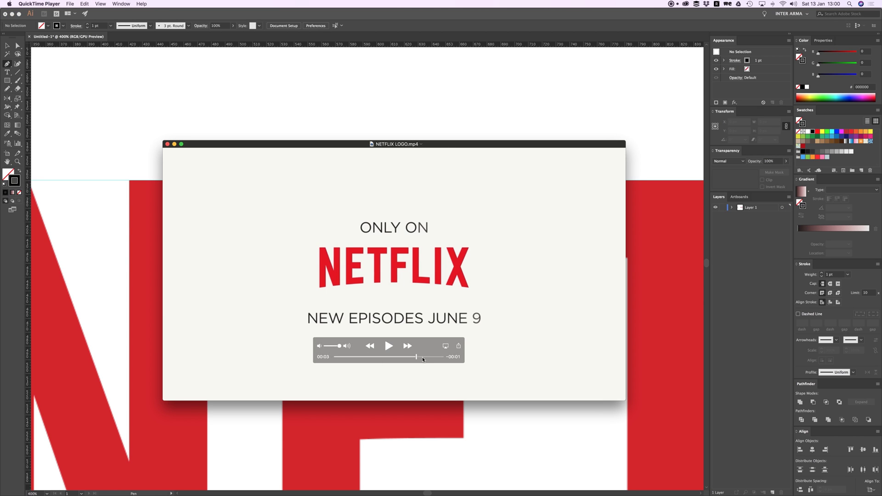
left_click_drag(416, 360, 387, 361)
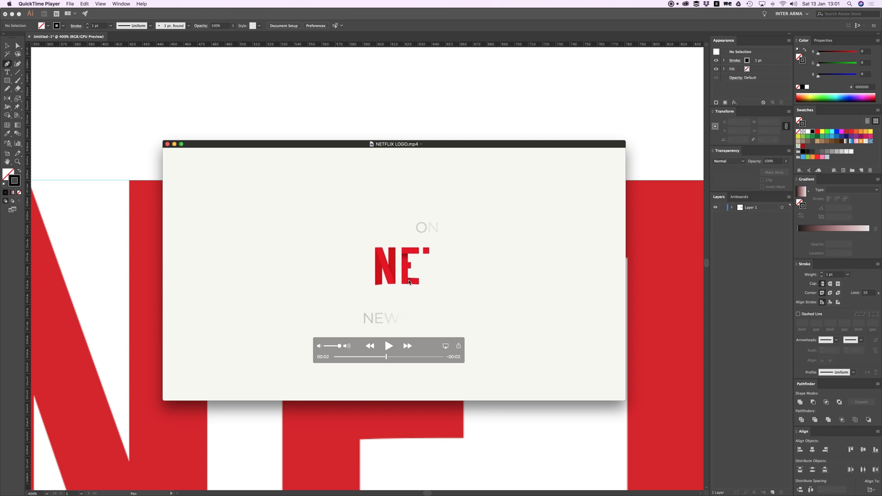
left_click_drag(387, 360, 383, 361)
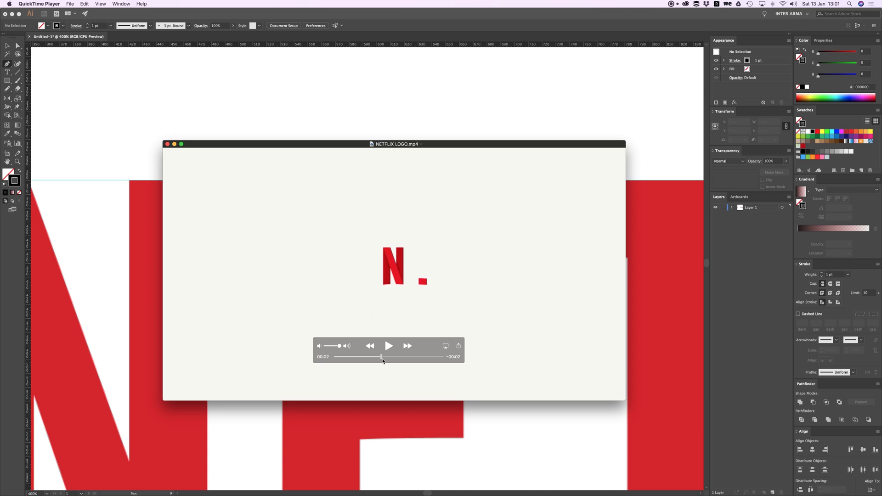
key("super+Tab")
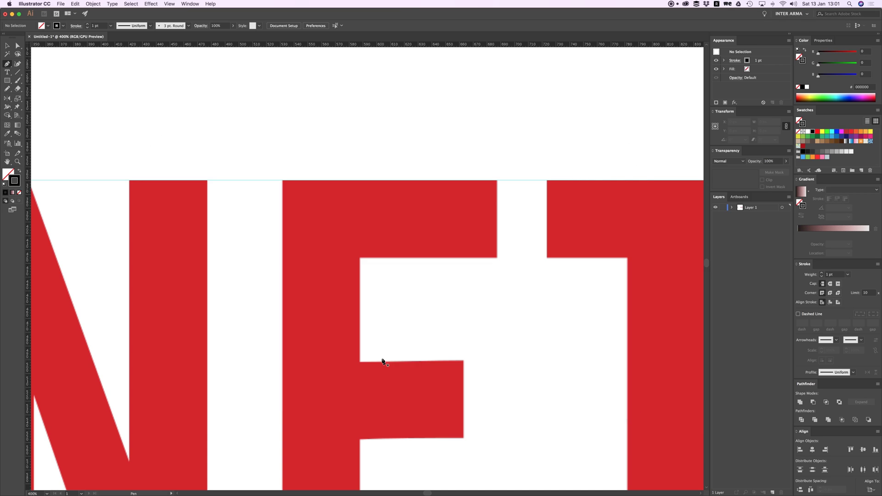
Step: Trace the E's top bar as a closed four-corner outline along the guide
left_click(497, 180)
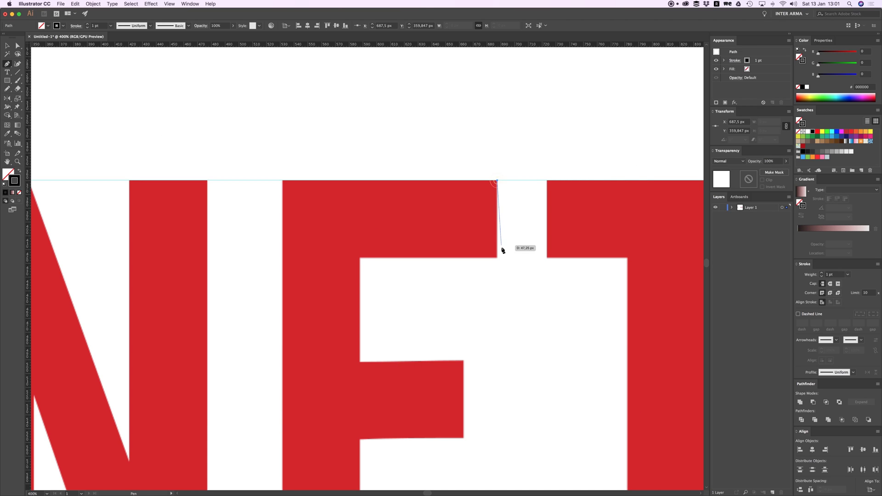
left_click(497, 257)
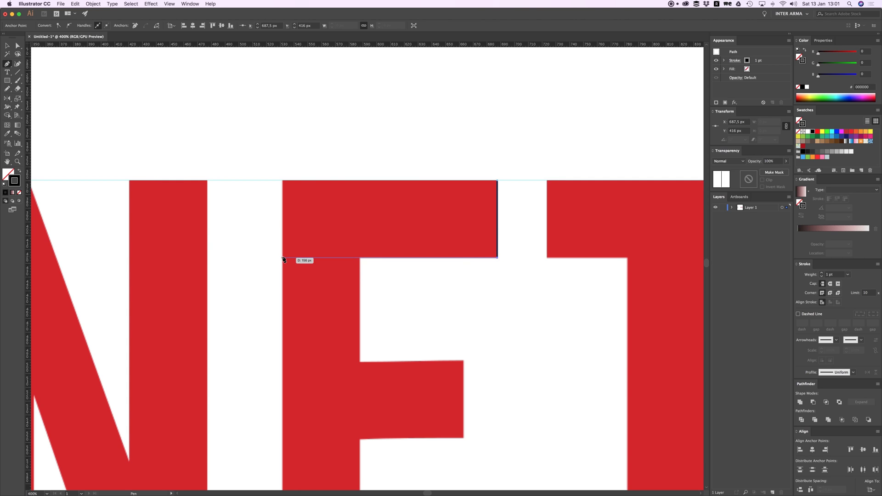
left_click(282, 256)
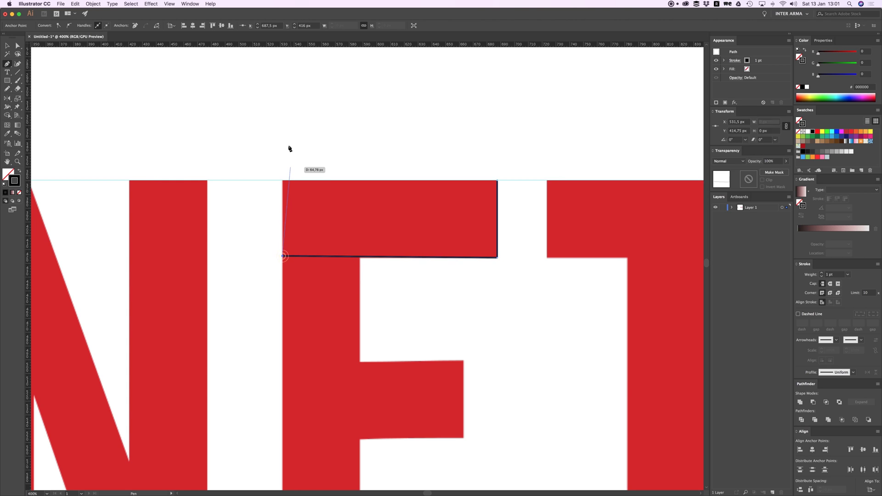
left_click(283, 181)
left_click(497, 180)
left_click_drag(386, 221, 397, 181)
key("v")
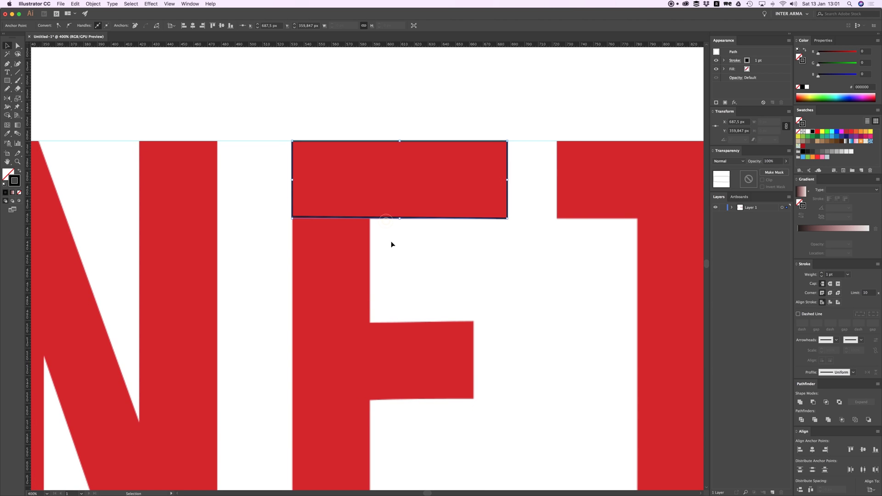
left_click(391, 245)
Step: Outline the E's left stem down below the letter, pulling its inner corner down square
key("p")
key("super+minus")
left_click_drag(381, 250, 404, 217)
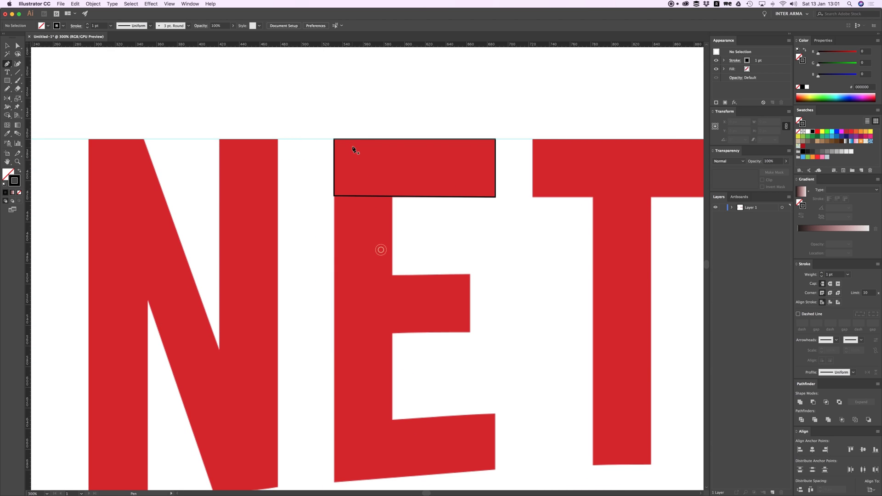
left_click(334, 196)
scroll(358, 133, "down", 5)
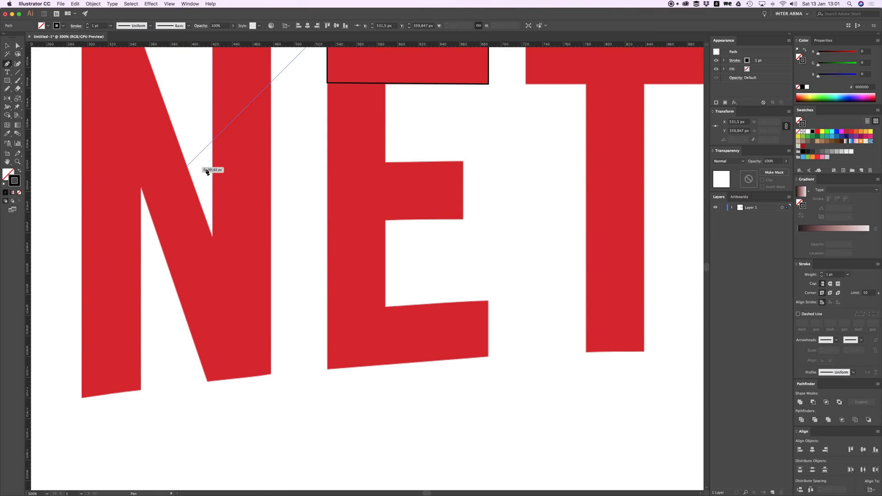
left_click(329, 389)
left_click(386, 308)
scroll(400, 141, "up", 4)
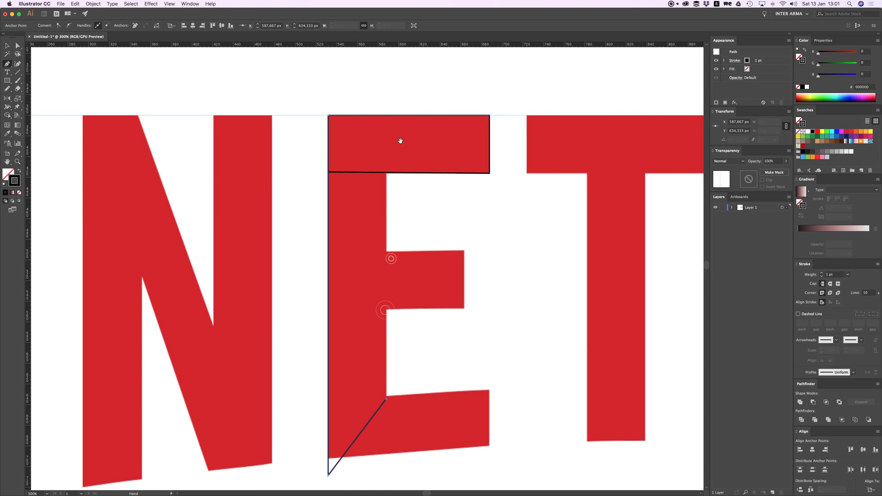
left_click(388, 117)
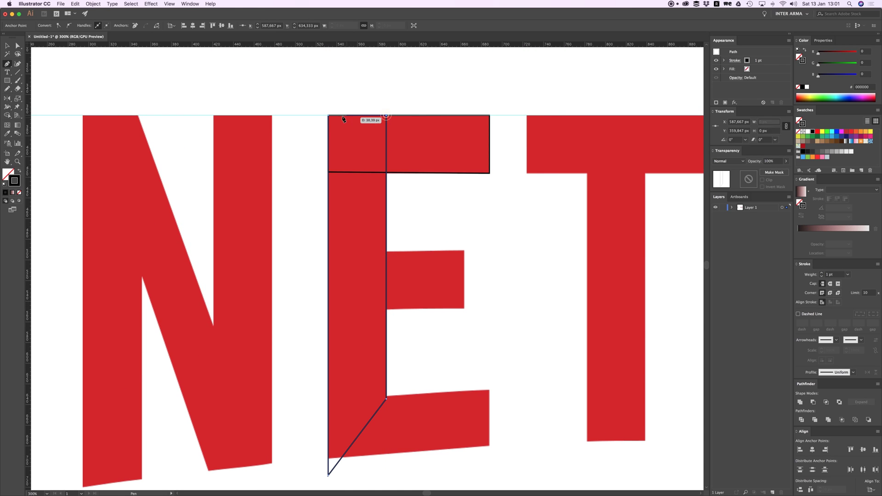
scroll(406, 324, "down", 2)
key("a")
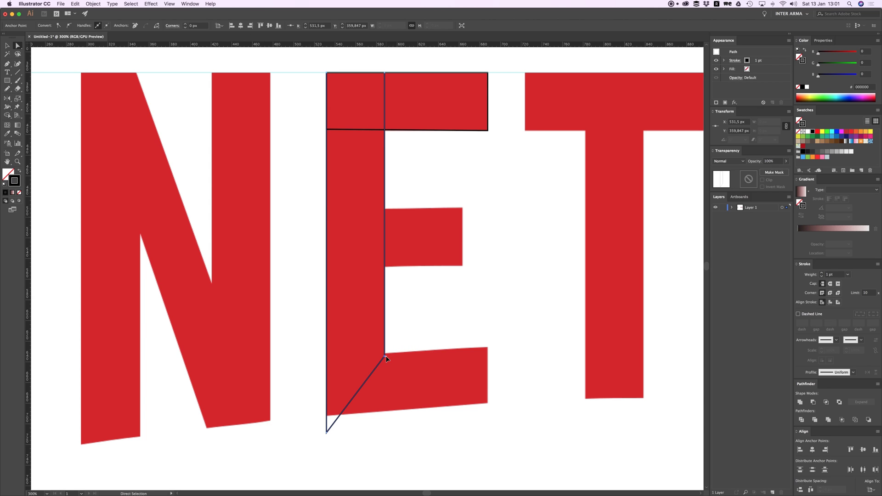
left_click_drag(385, 357, 385, 430)
Step: Trace the E's middle bar as a closed outline, lowering its bottom-left anchor slightly
key("super+shift+a")
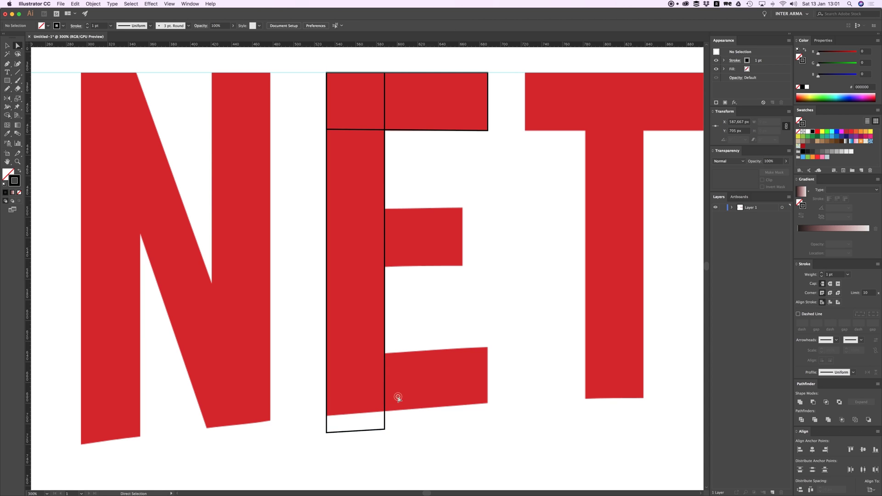
key("p")
key("super+equal")
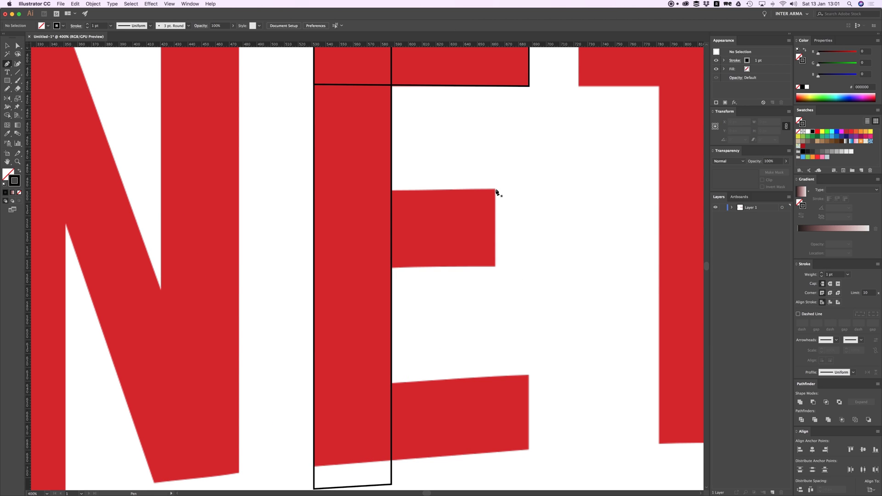
left_click(495, 189)
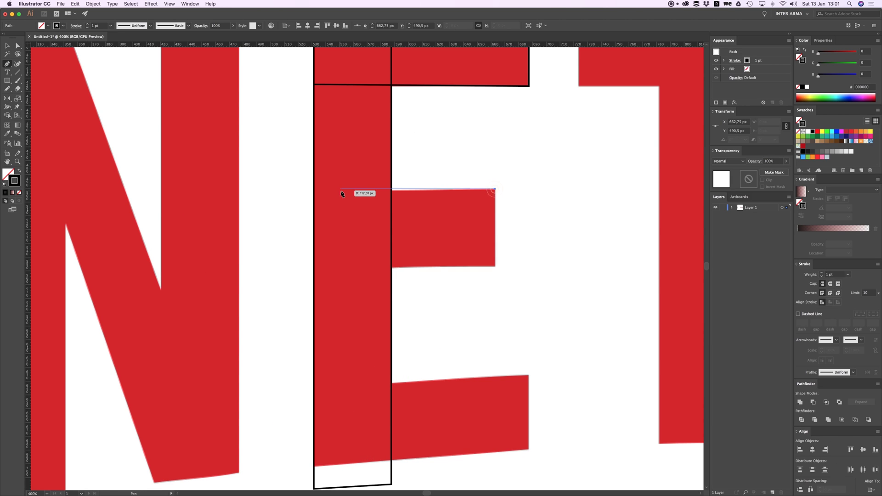
left_click(314, 192)
left_click(315, 263)
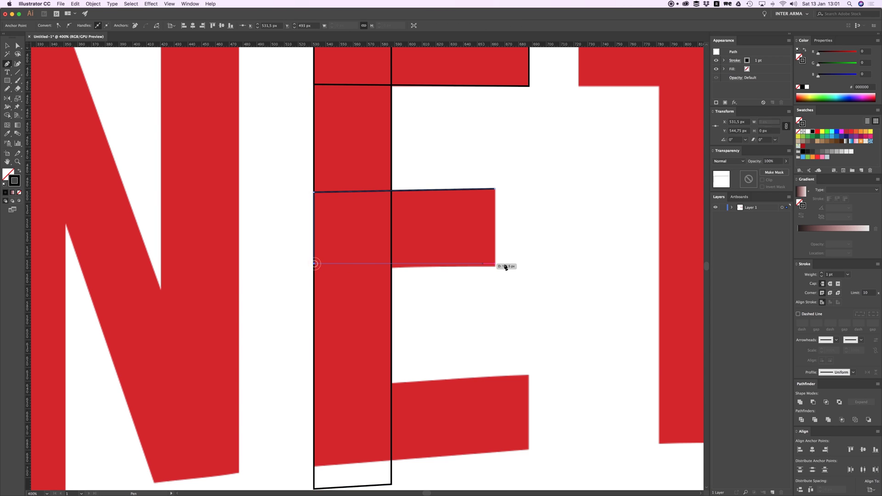
left_click(495, 266)
left_click(495, 189)
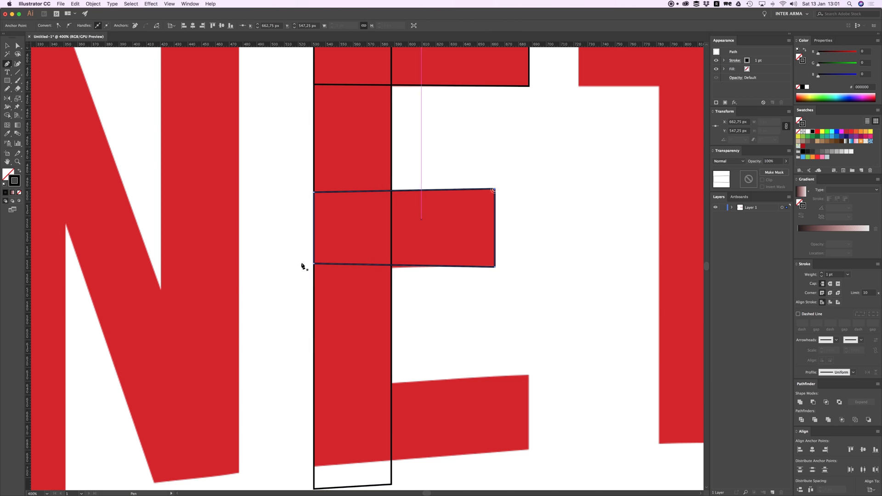
key("a")
left_click_drag(315, 264, 317, 269)
left_click(521, 323)
Step: Trace the E's bottom arm, curving the top edge along its slant and extending below
scroll(504, 296, "down", 2)
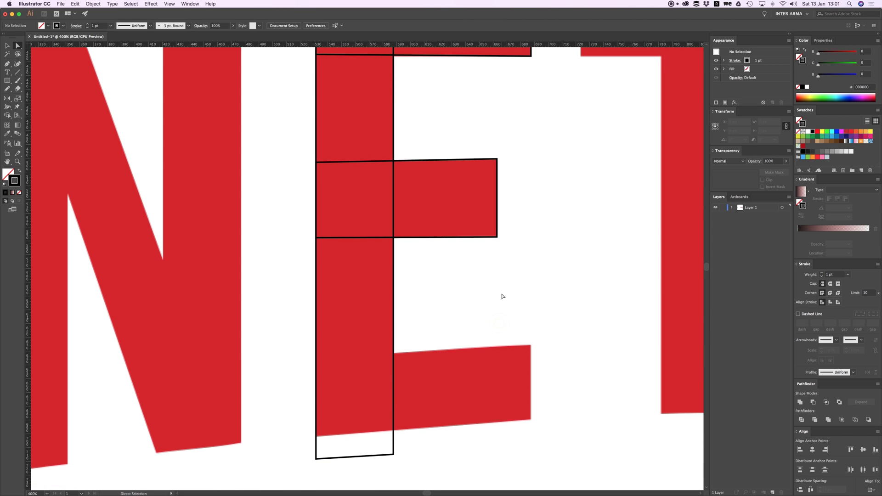
left_click(531, 345)
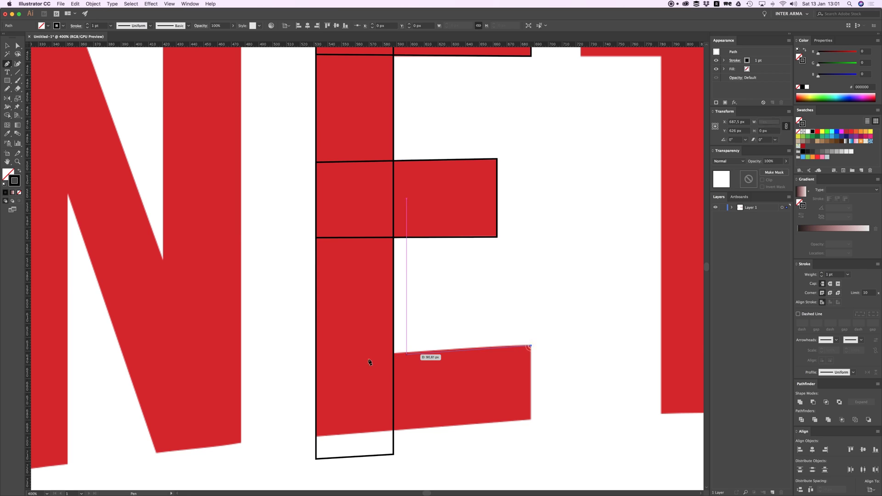
mouse_move(317, 361)
left_mouse_down()
mouse_move(292, 366)
mouse_move(321, 364)
mouse_move(268, 388)
mouse_move(279, 370)
left_mouse_up()
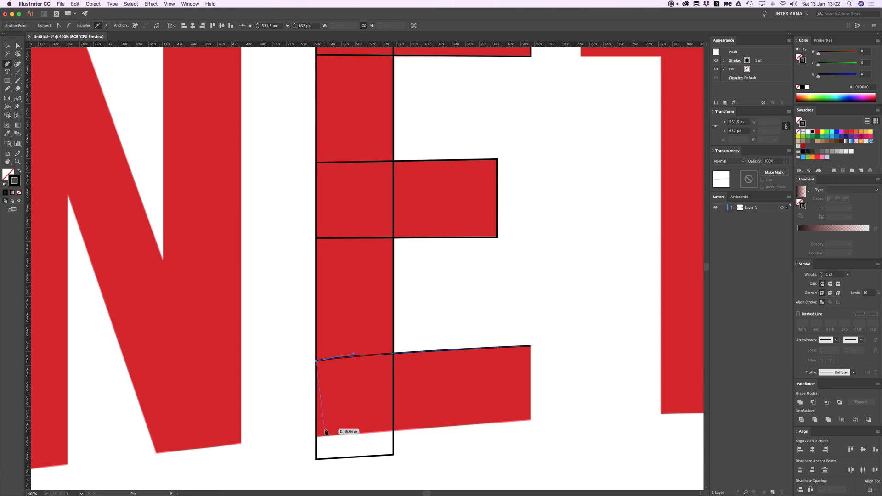
scroll(327, 395, "down", 3)
left_click(317, 383)
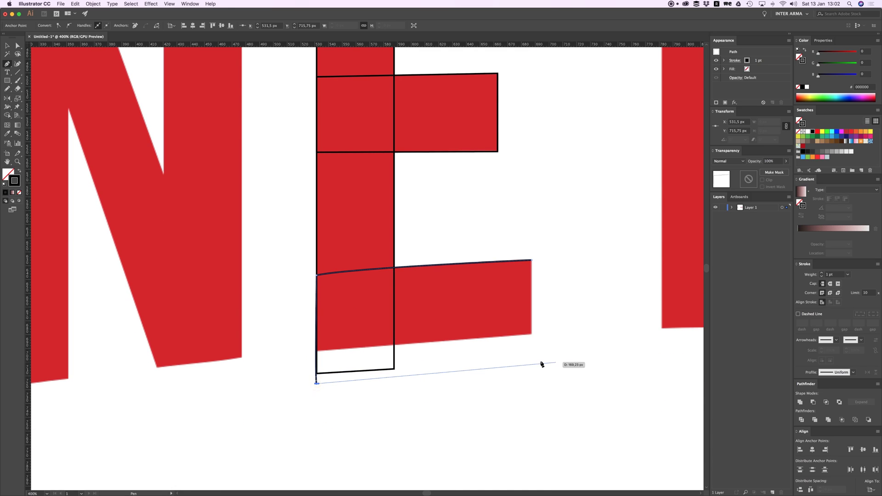
left_click(532, 364)
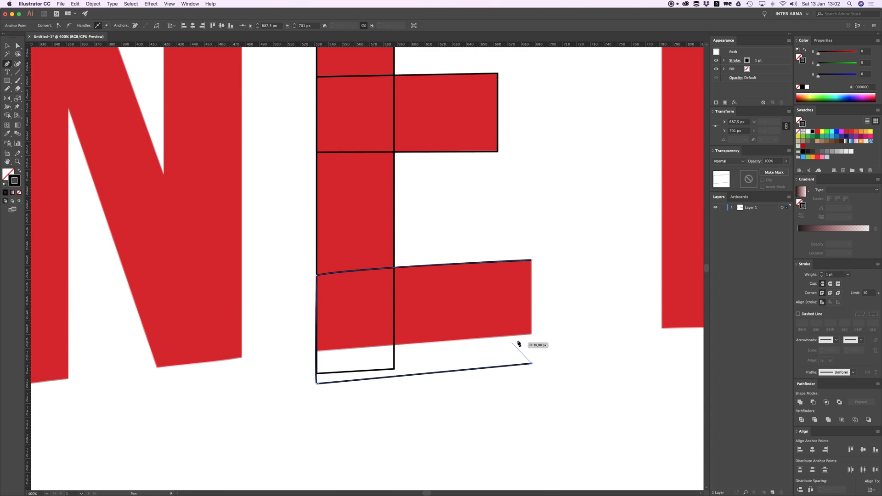
left_click(531, 261)
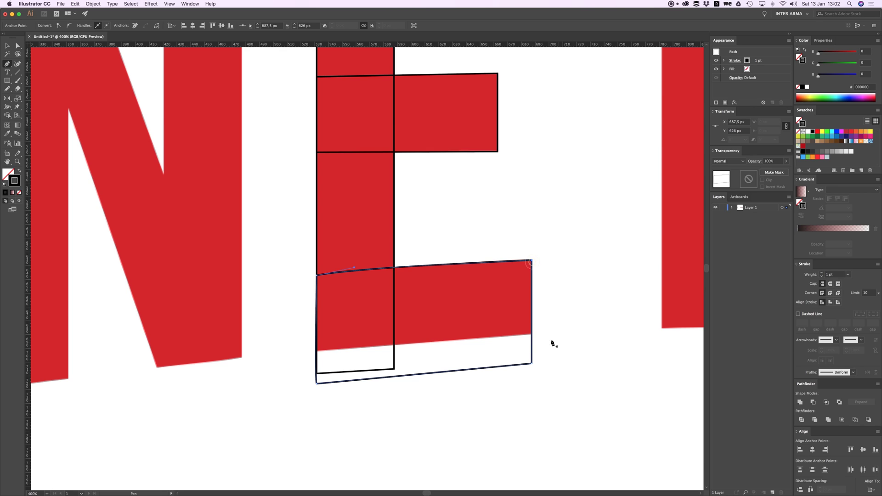
key("v")
left_click(309, 357)
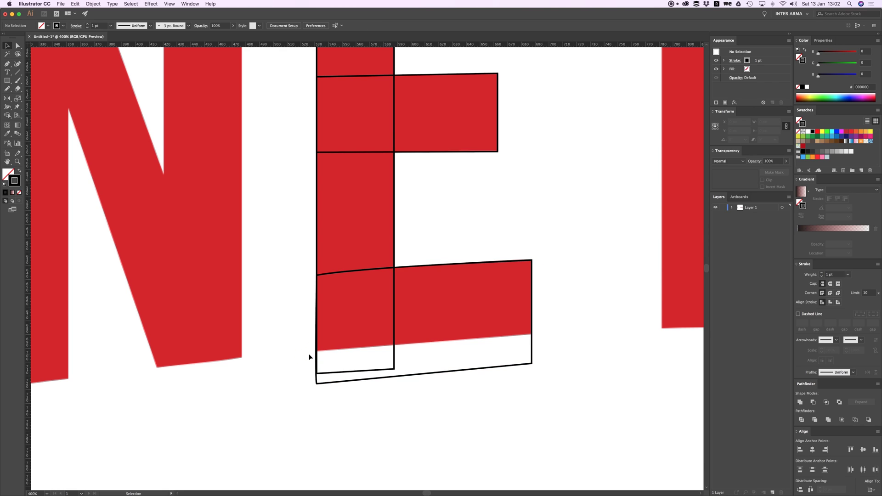
Step: Redraw the bottom-arm outline's lower corners below the arm and close it again
key("a")
left_click(317, 383)
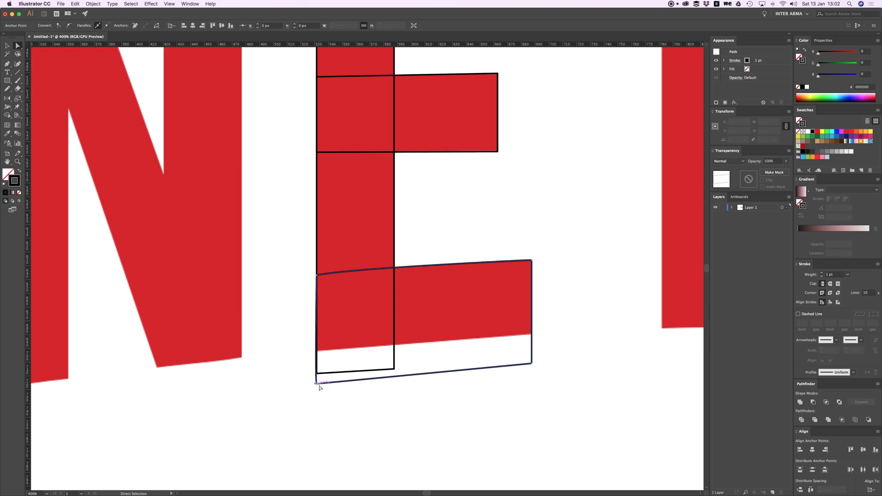
key("super+z")
key("super+z")
key("super+z")
key("p")
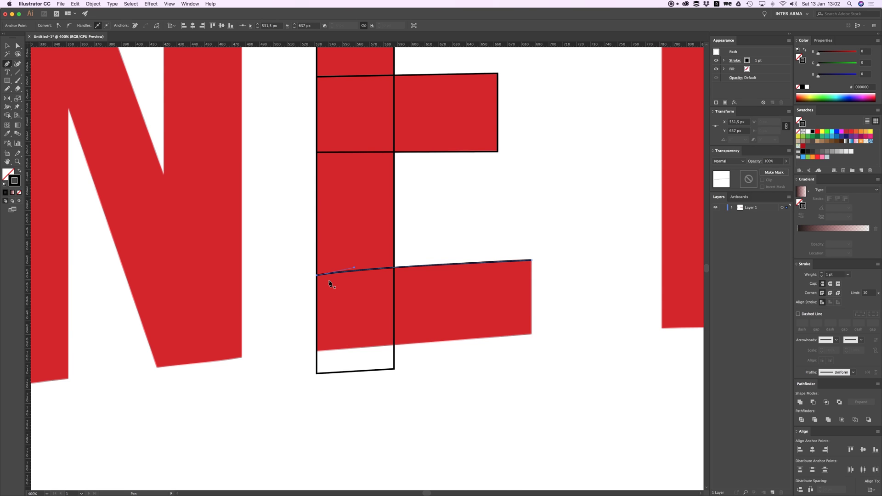
left_click(317, 275)
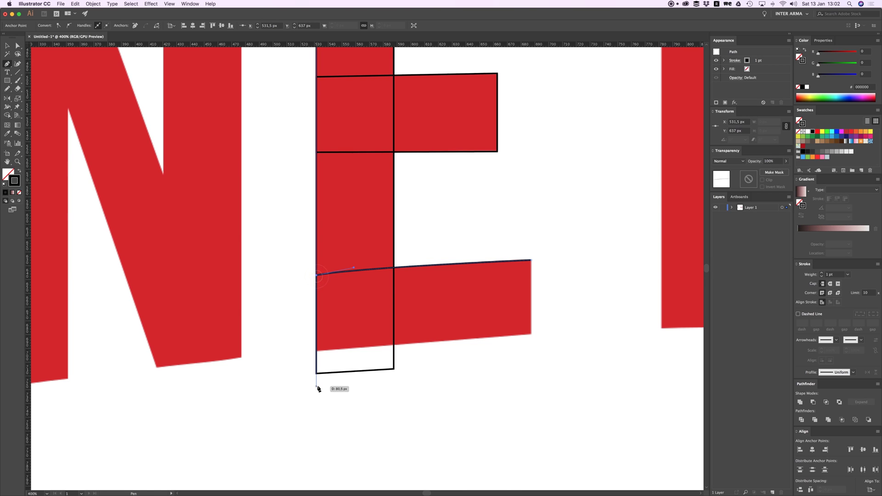
left_click(317, 379)
left_click(532, 356)
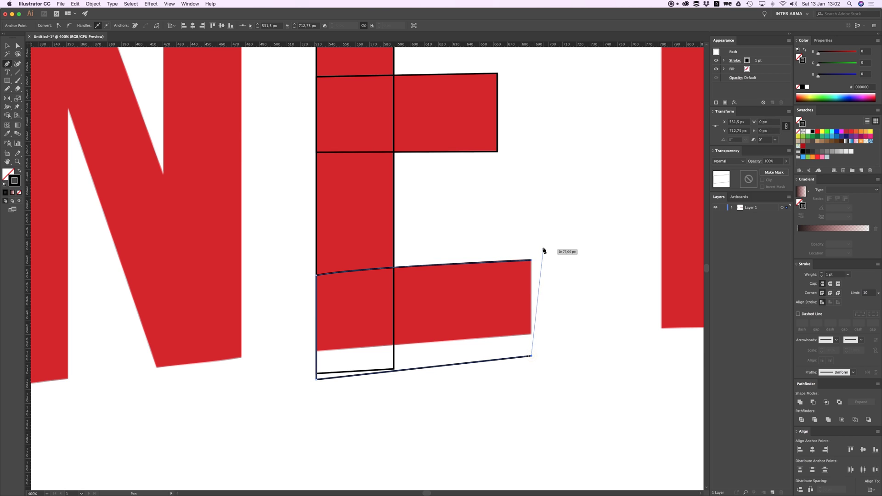
left_click(531, 261)
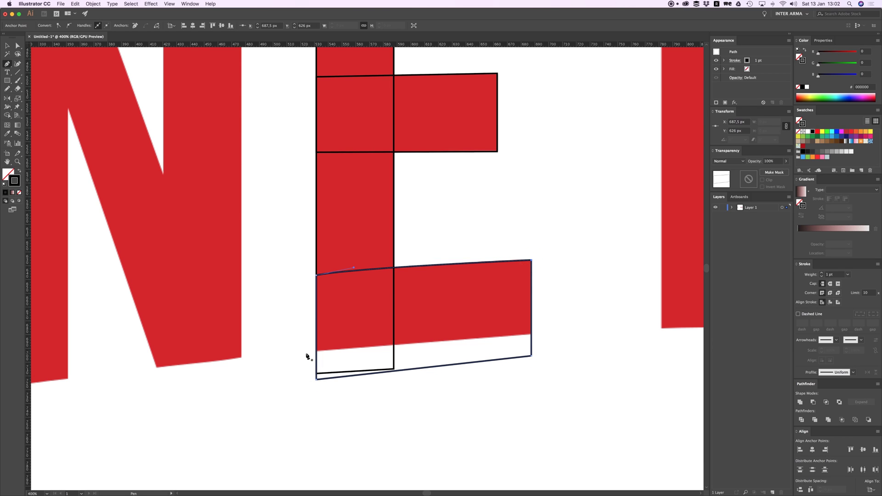
Step: Draw a cutting line along the arm's slanted bottom edge, curving it to match
left_click(304, 354)
left_click_drag(560, 332, 635, 326)
key("a")
left_click_drag(485, 337, 474, 339)
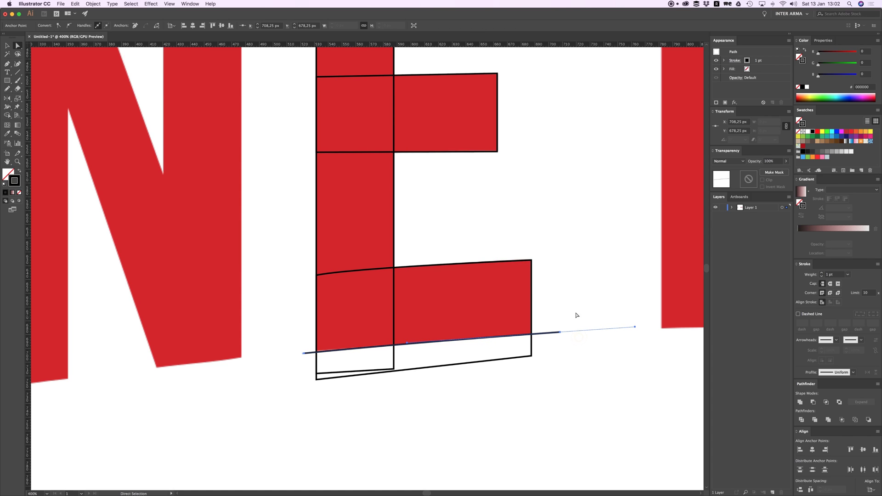
key("v")
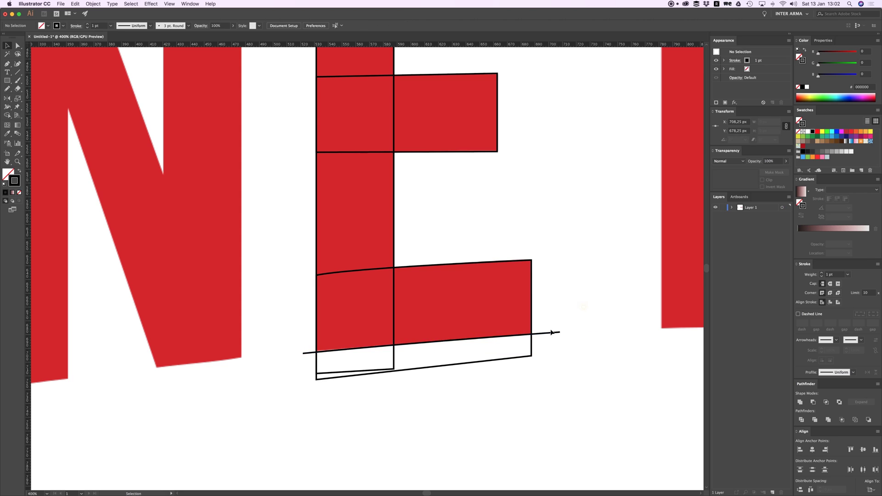
left_click(606, 287)
Step: Divide the arm outline with the line, ungroup, and delete the strip below the arm
left_click(553, 333)
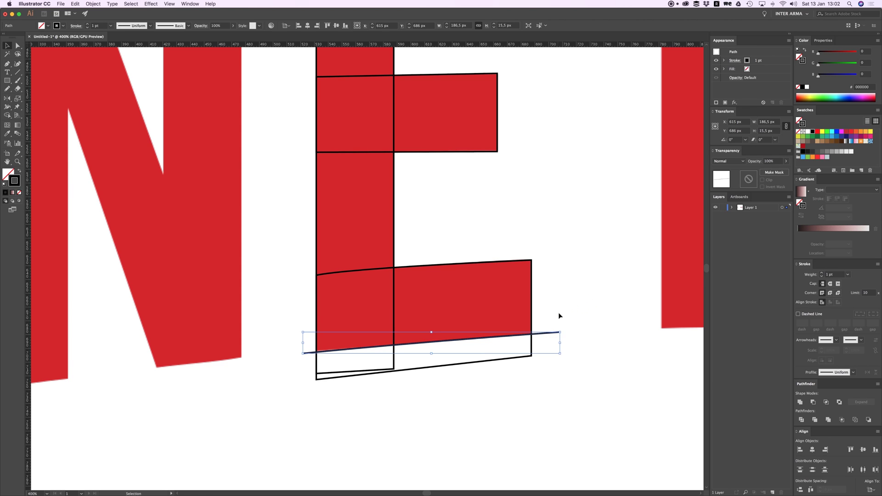
left_click(558, 313)
left_click_drag(512, 351, 512, 352)
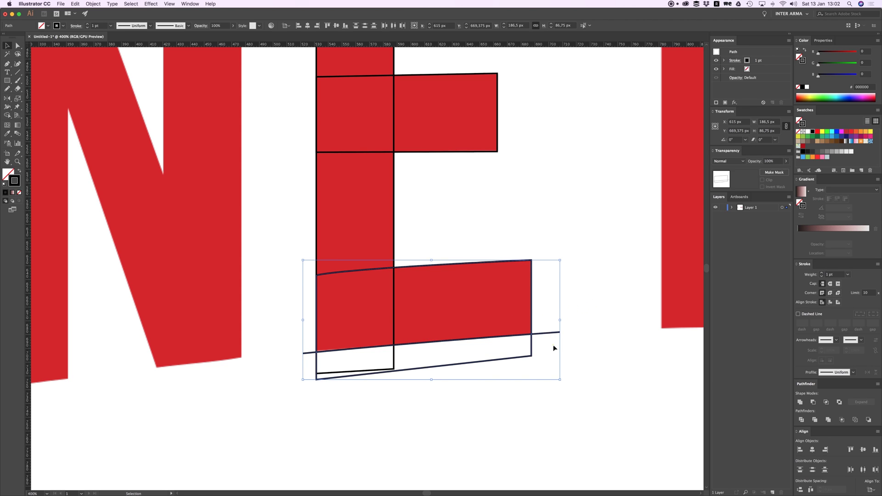
left_click(554, 347)
left_click(545, 334)
left_click(531, 288, "shift")
left_click(801, 420)
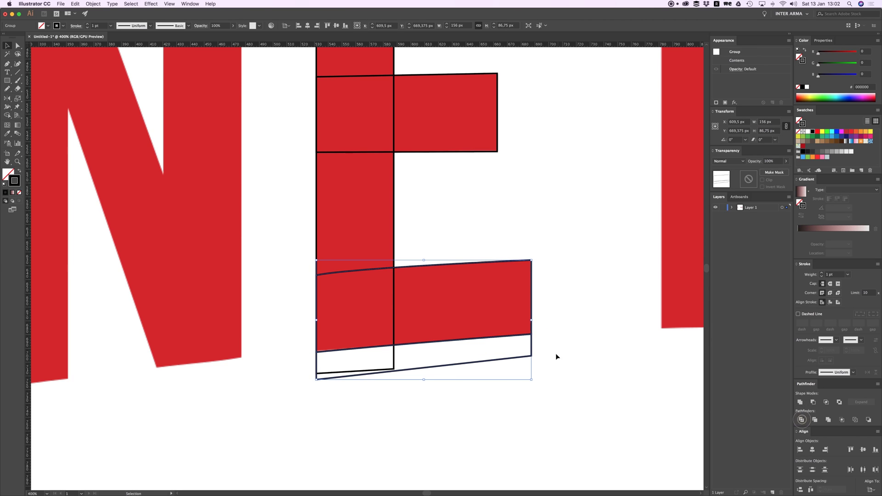
right_click(529, 337)
left_click(551, 393)
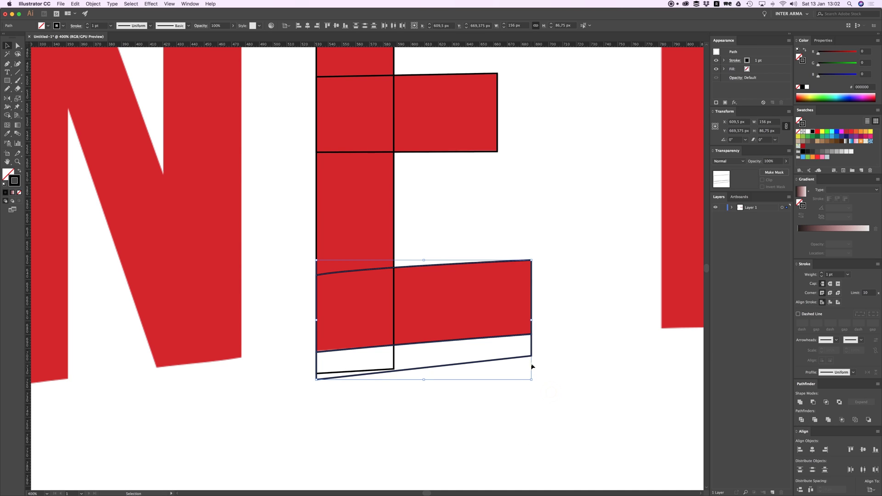
left_click(513, 347)
key("Delete")
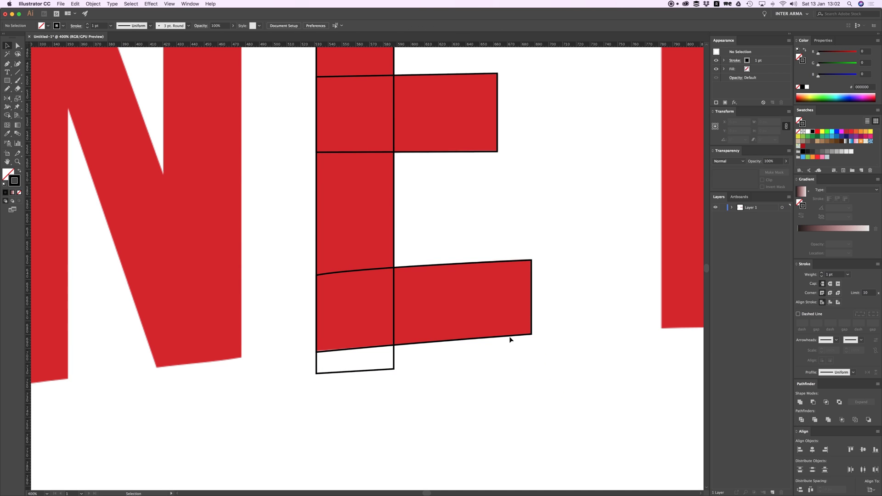
left_click_drag(515, 336, 522, 330)
key("super+z")
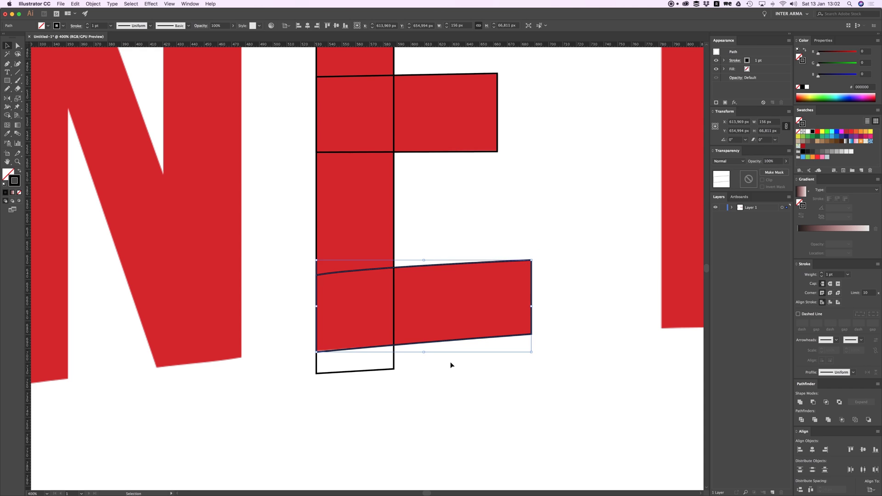
left_click(448, 362)
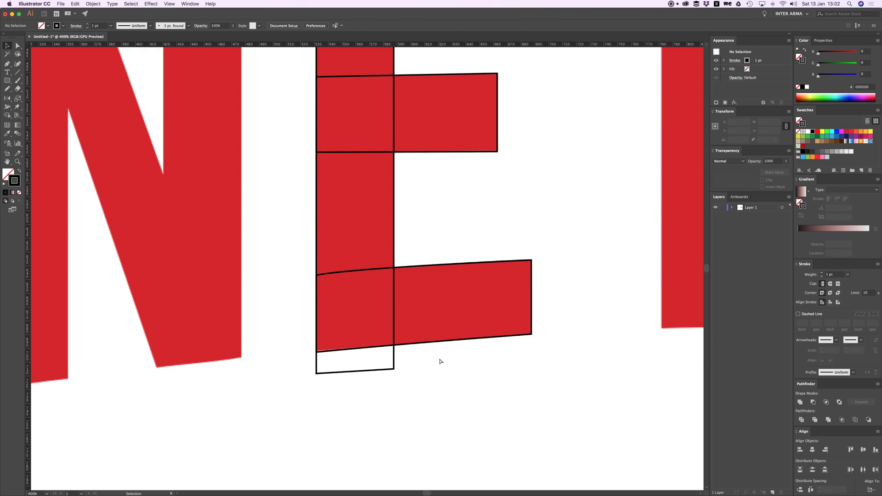
Step: Divide the stem outline with the same line, ungroup, and delete the piece below
left_click(357, 353)
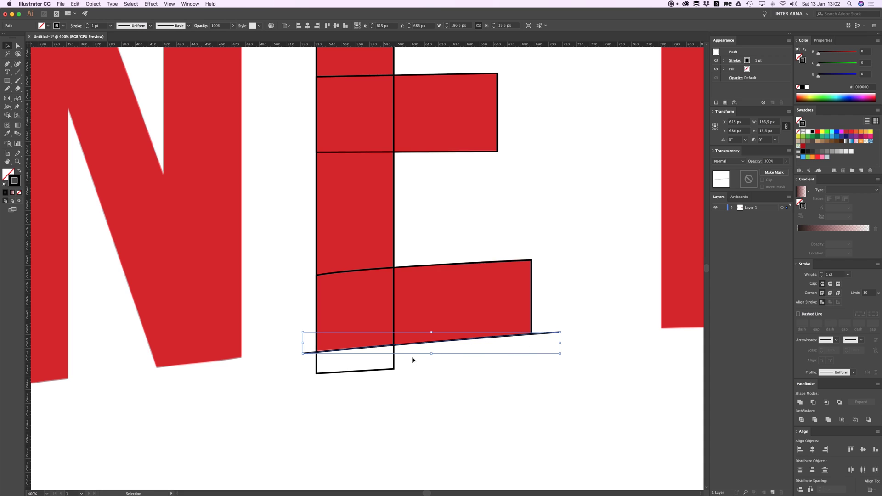
left_click(394, 368, "shift")
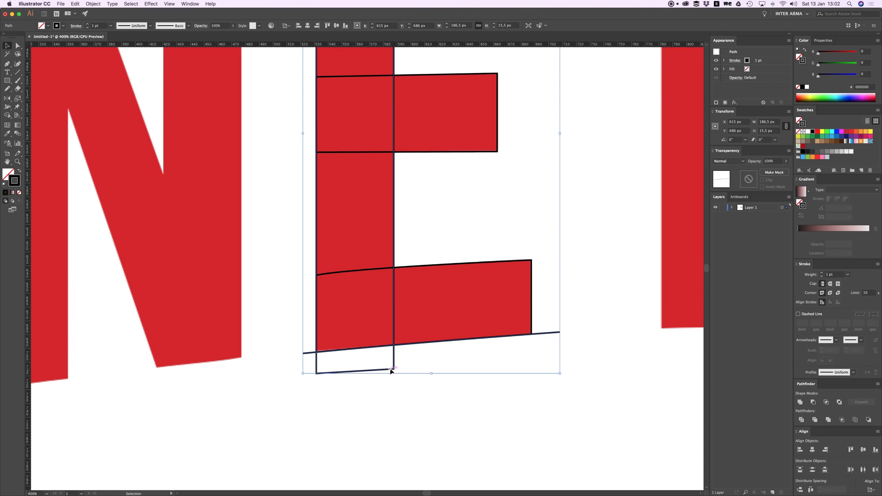
left_click(802, 420)
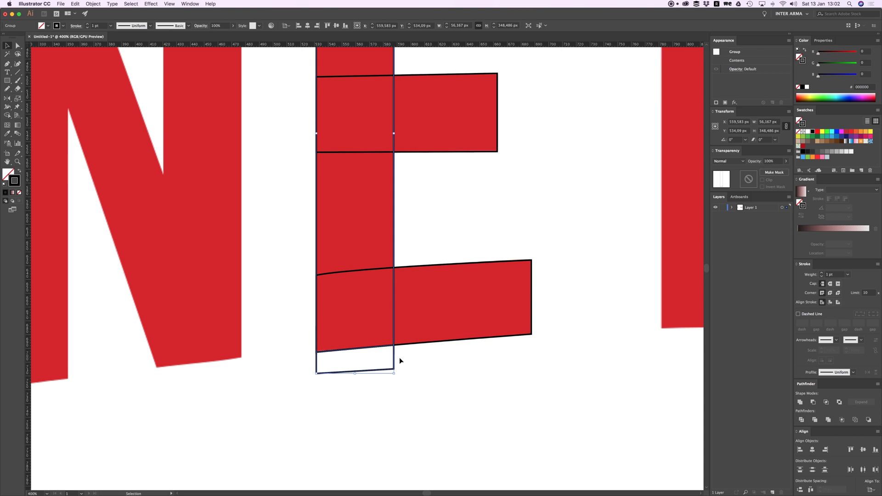
key("a")
key("shift+super+g")
left_click_drag(412, 369, 373, 357)
key("Delete")
key("super+minus")
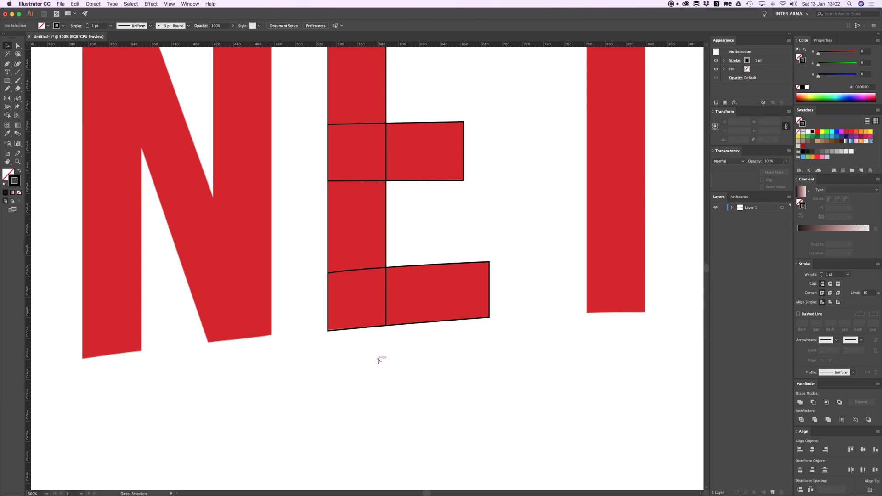
Step: Move over to the T and draw a rectangle over its top bar
left_click(411, 295)
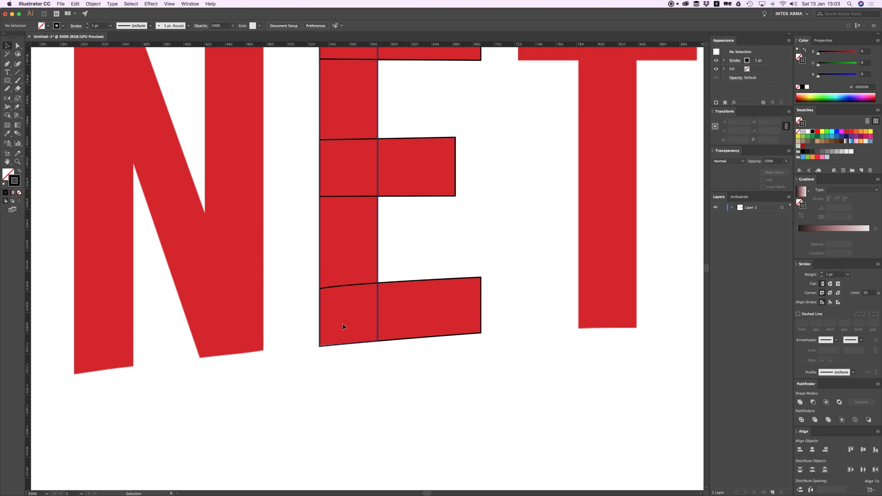
left_click_drag(463, 177, 327, 328)
left_click_drag(423, 248, 388, 254)
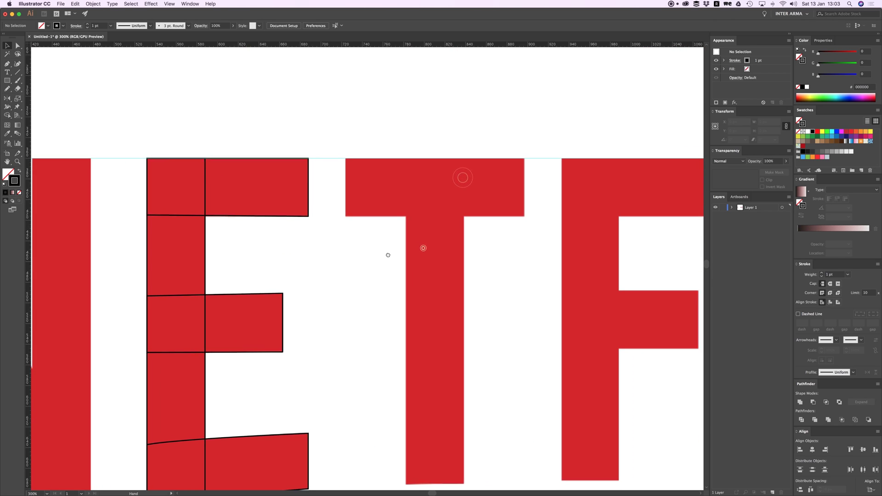
key("super+equal")
key("p")
scroll(390, 255, "up", 3)
scroll(390, 256, "right", 2)
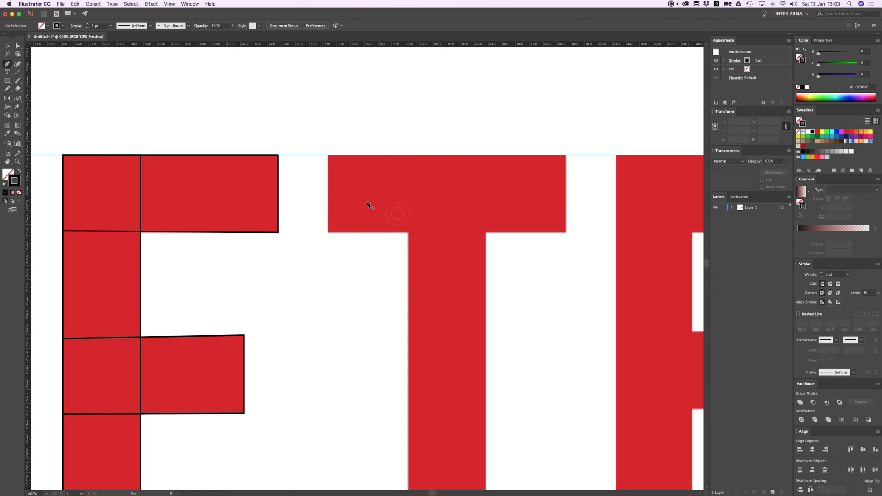
key("m")
left_click_drag(329, 157, 568, 235)
Step: Draw a second rectangle over the T's stem, running down the letter
scroll(436, 201, "down", 3)
scroll(435, 200, "right", 1)
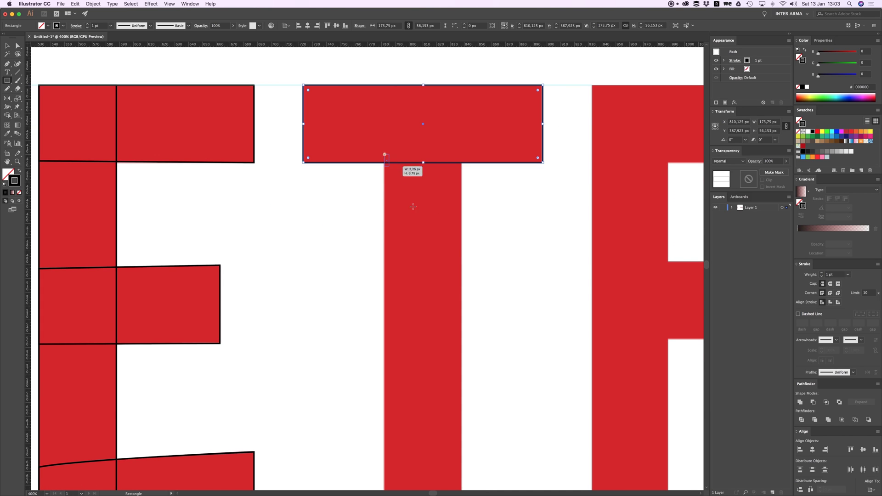
mouse_move(413, 206)
left_mouse_down()
mouse_move(465, 392)
mouse_move(470, 330)
mouse_move(455, 443)
left_mouse_up()
key("space")
key("a")
Step: Pen-trace the F's top bar as a closed four-corner outline
left_click(511, 317)
left_click_drag(530, 244, 378, 331)
left_click_drag(416, 228, 341, 282)
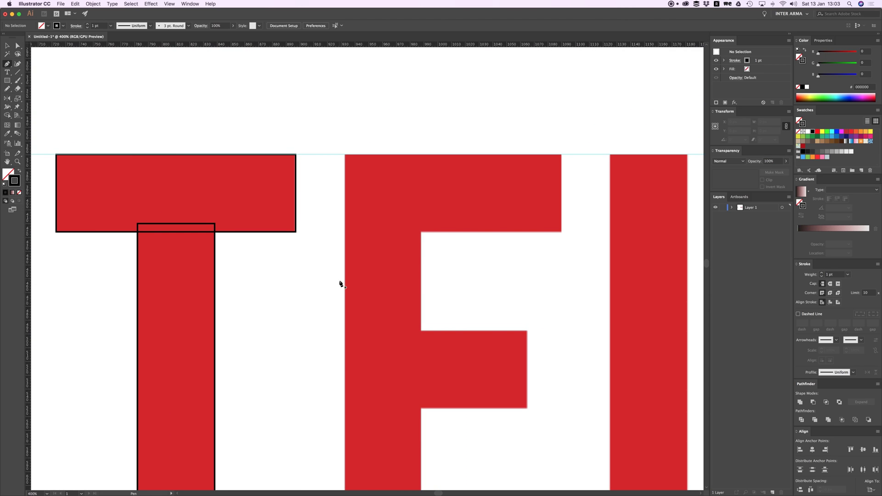
left_click(345, 155)
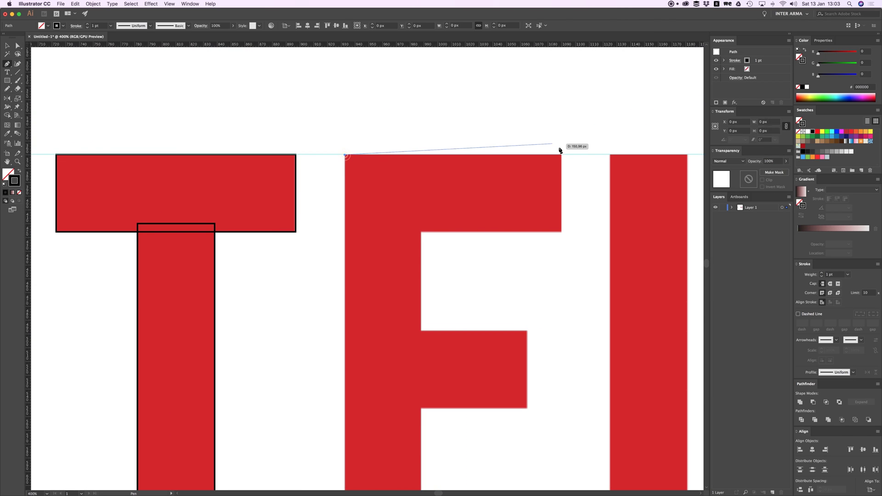
left_click(561, 155)
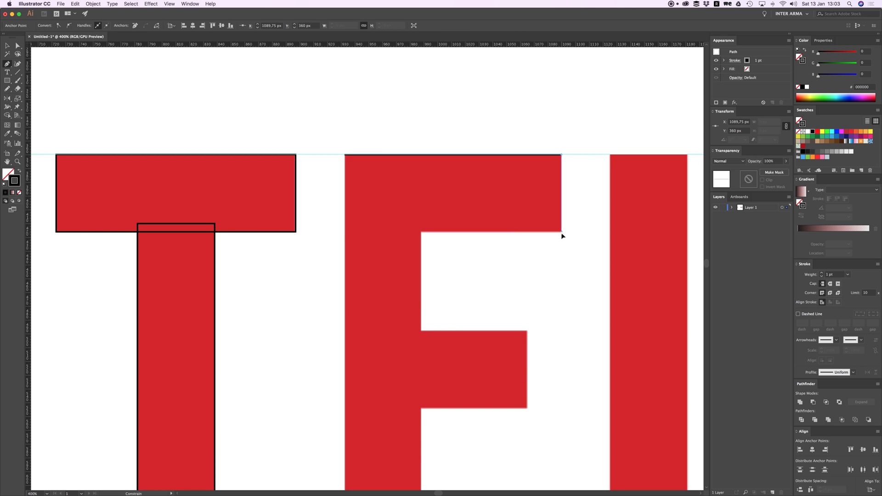
left_click(561, 232)
left_click(345, 232)
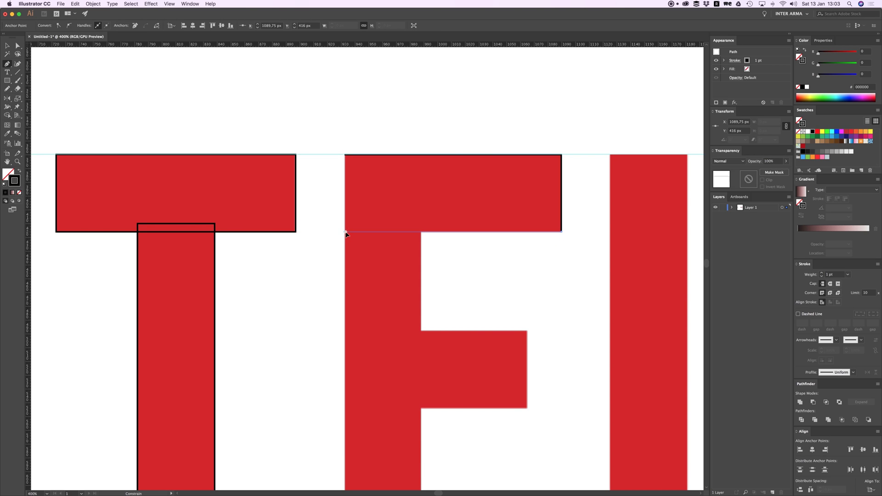
left_click(346, 156)
left_click_drag(385, 258, 390, 125)
key("v")
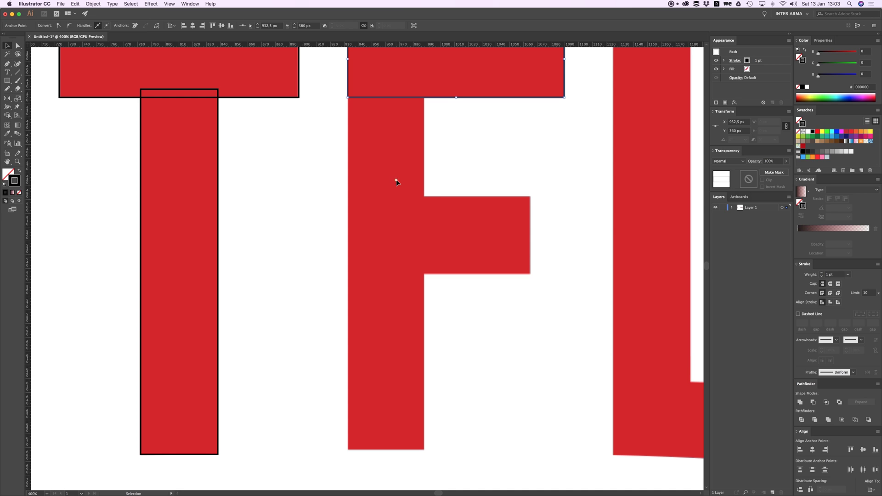
left_click(396, 180)
Step: Draw a rectangle over the F's stem and extend it down to the letter's bottom
scroll(372, 114, "up", 3)
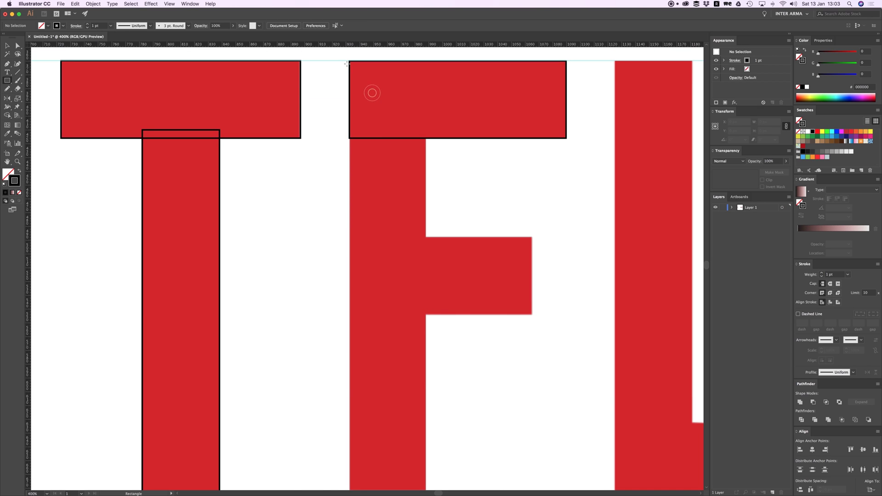
left_click_drag(349, 61, 426, 453)
scroll(450, 402, "down", 4)
key("a")
left_click_drag(352, 372, 356, 411)
left_click(473, 291)
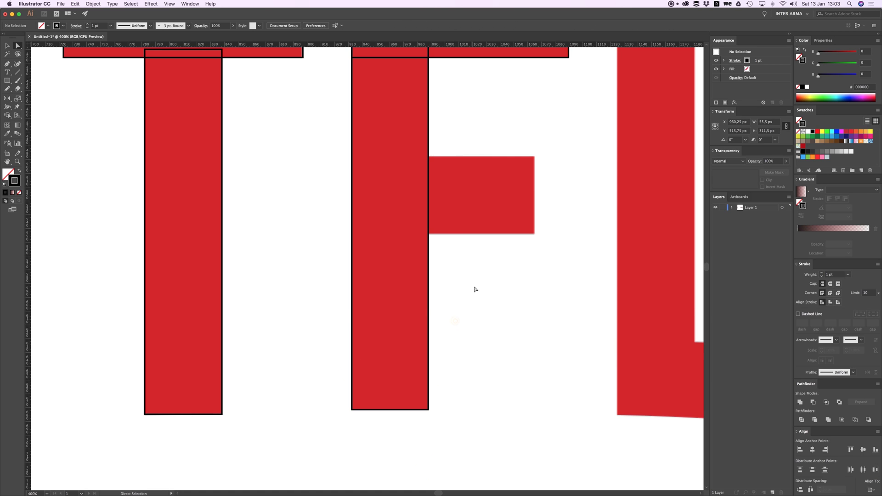
Step: Pen-trace the F's middle arm from its right end across to the stem's left edge
left_click_drag(473, 288, 440, 364)
key("p")
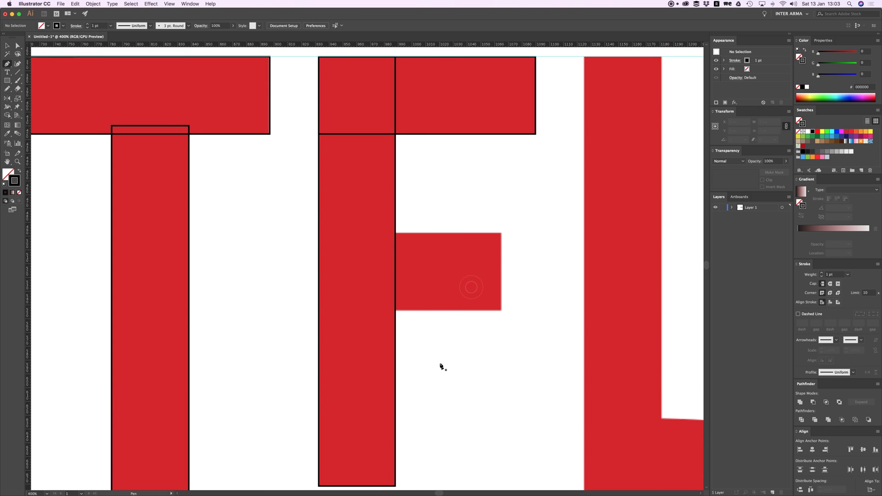
left_click(500, 233)
left_click(319, 233)
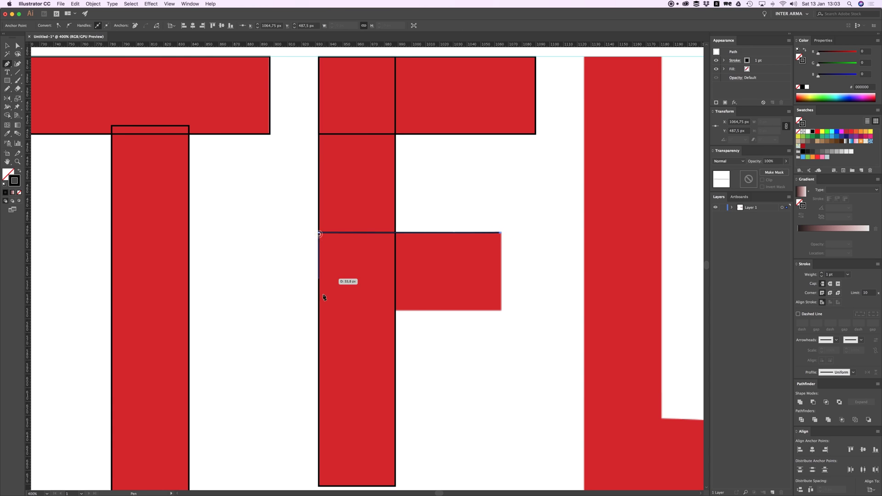
left_click(318, 310)
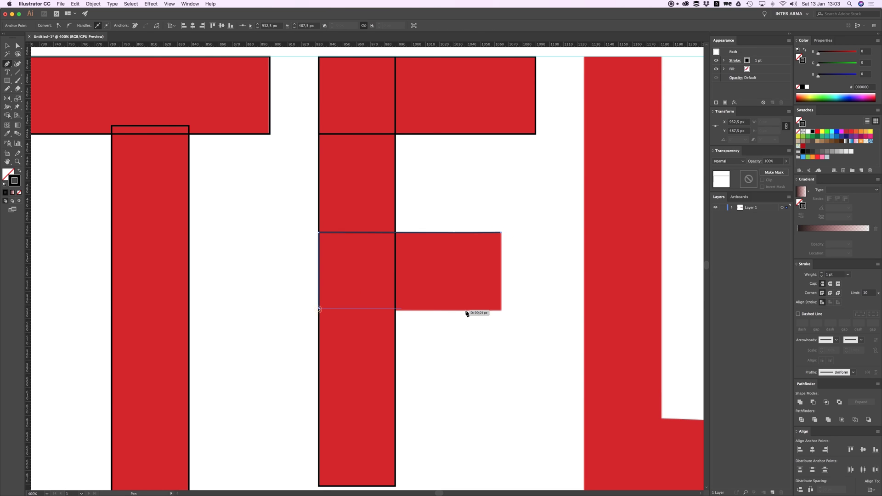
left_click(502, 310)
left_click(502, 233)
key("a")
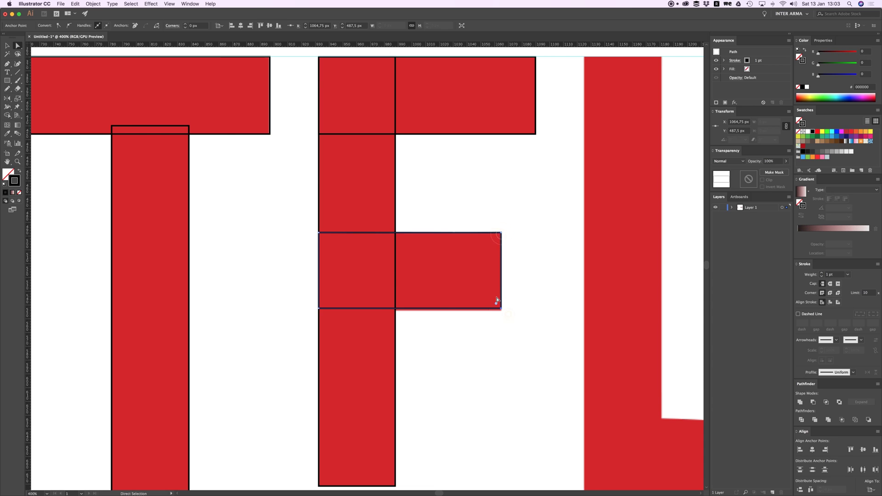
left_click(497, 300)
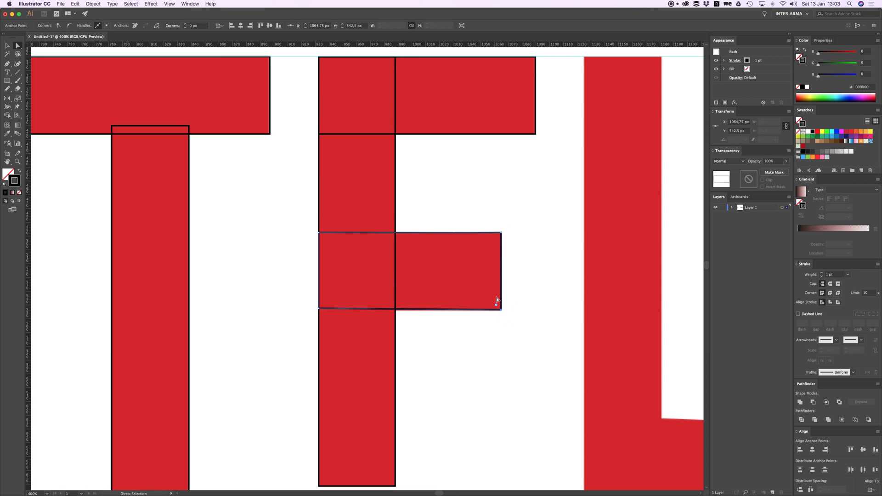
left_click(321, 311)
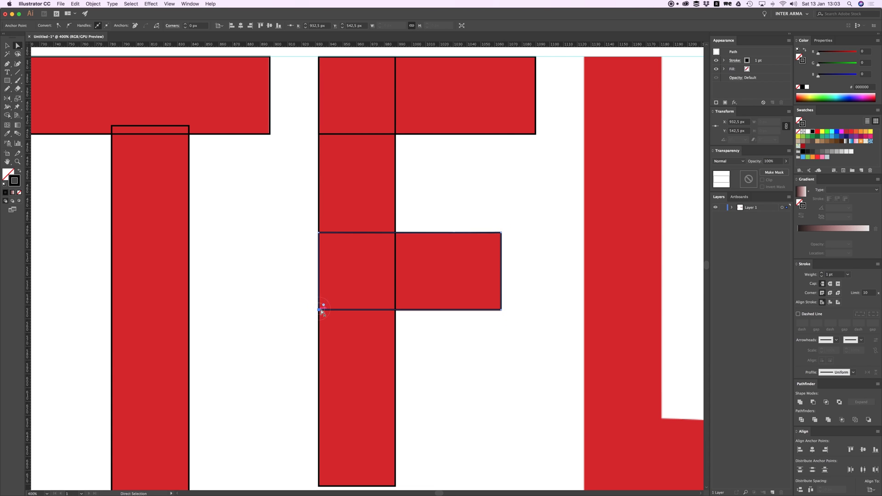
left_click(461, 365)
scroll(464, 274, "right", 5)
Step: Draw a rectangle over the L's stem and fine-tune its bottom-right anchor
key("space")
left_click_drag(465, 210, 452, 221)
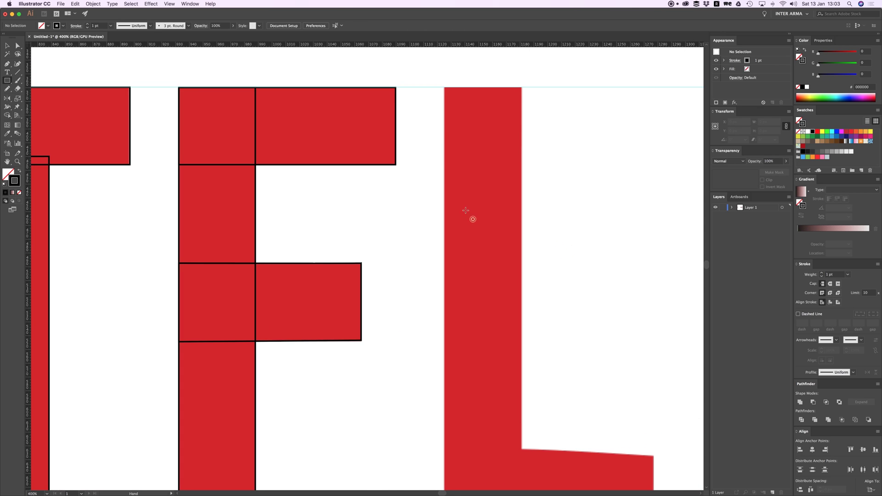
mouse_move(444, 88)
left_mouse_down()
mouse_move(522, 237)
mouse_move(522, 475)
mouse_move(524, 387)
mouse_move(524, 413)
mouse_move(444, 410)
left_mouse_up()
key("a")
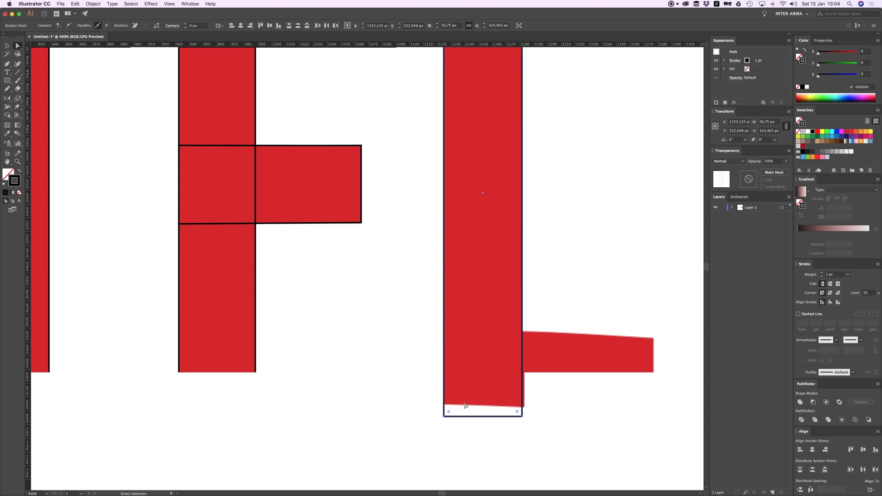
key("Right")
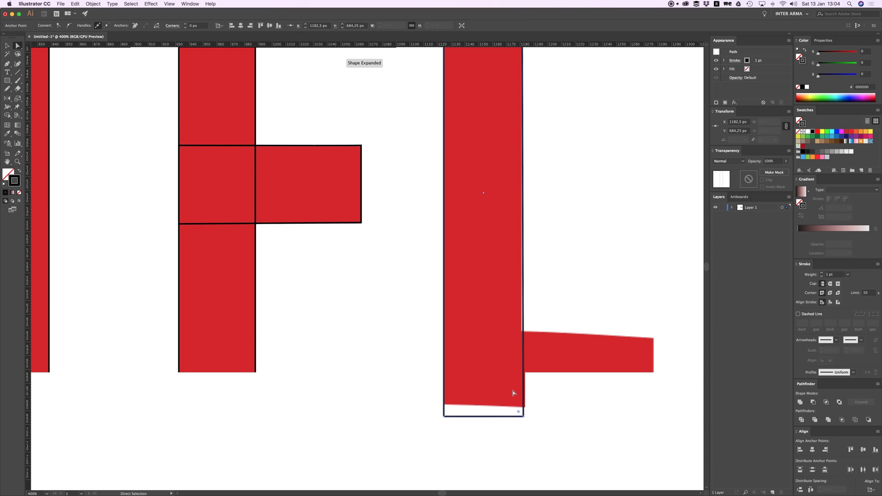
key("Left")
left_click(549, 292)
Step: Pen-trace the L's foot as a closed outline with a curved top edge
left_click_drag(584, 267, 491, 211)
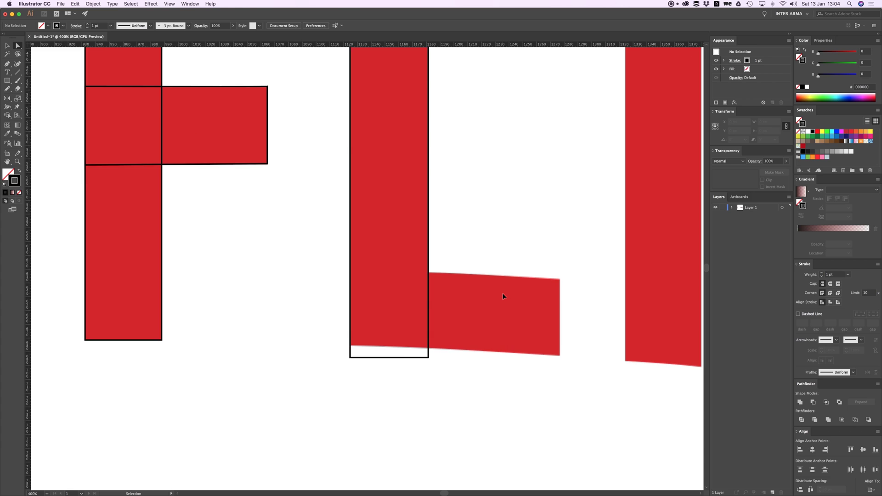
scroll(497, 266, "up", 8)
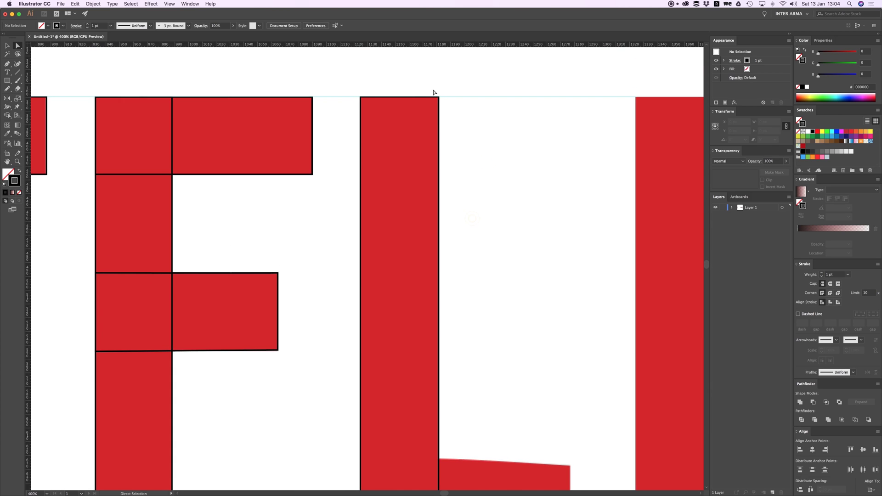
scroll(487, 223, "down", 9)
scroll(487, 223, "right", 2)
key("p")
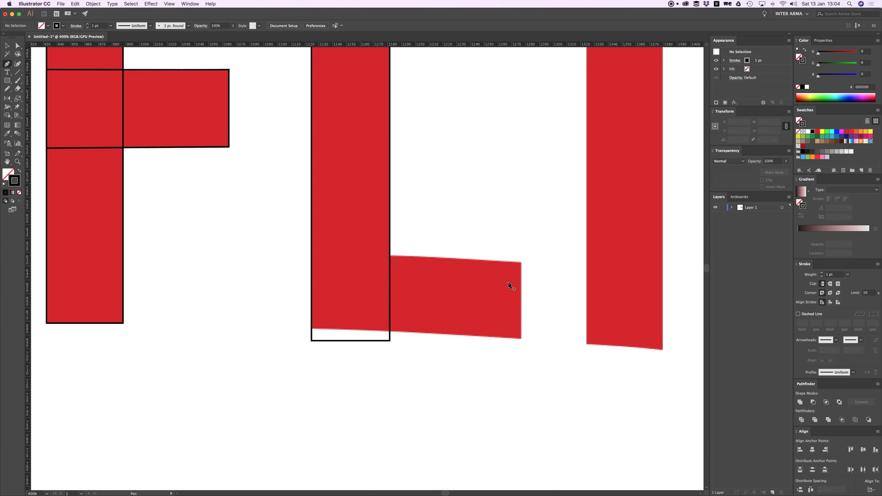
left_click(520, 263)
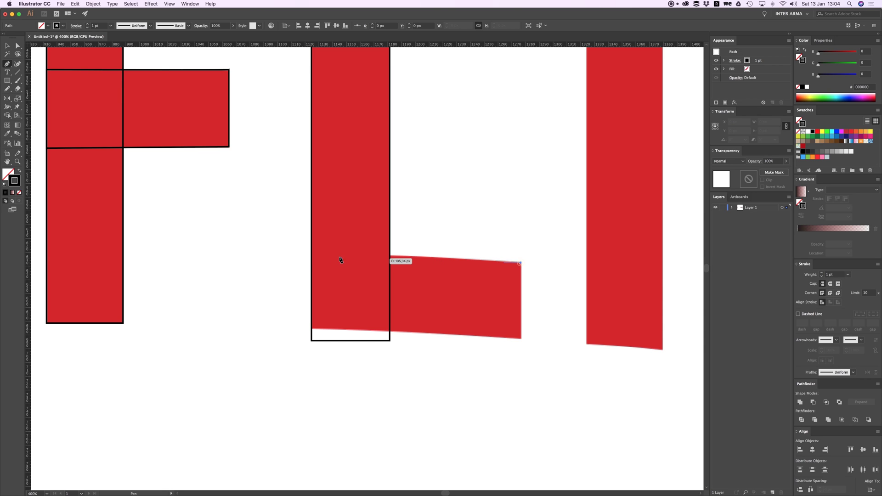
left_click(308, 254)
left_click_drag(264, 255, 265, 255)
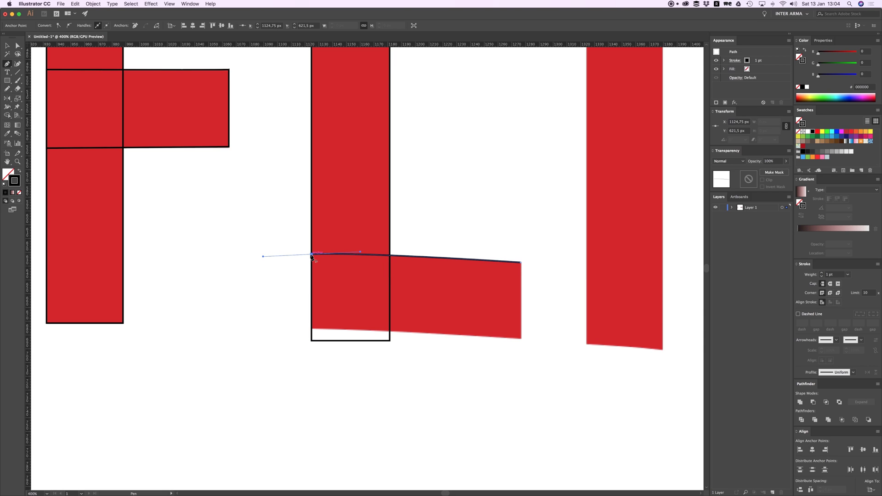
left_click(312, 254)
left_click(311, 352)
left_click(521, 363)
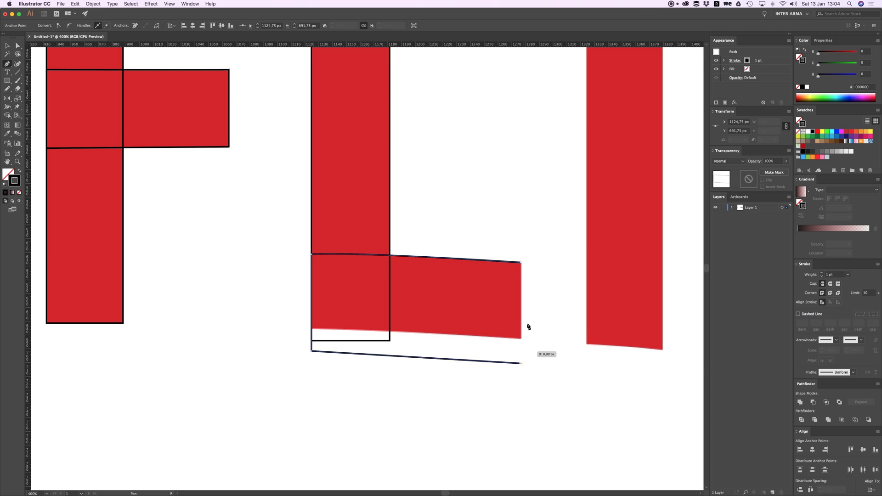
left_click(521, 263)
Step: Draw a curved line along the L's bottom, divide the foot with it, and delete the piece below
left_click(298, 328)
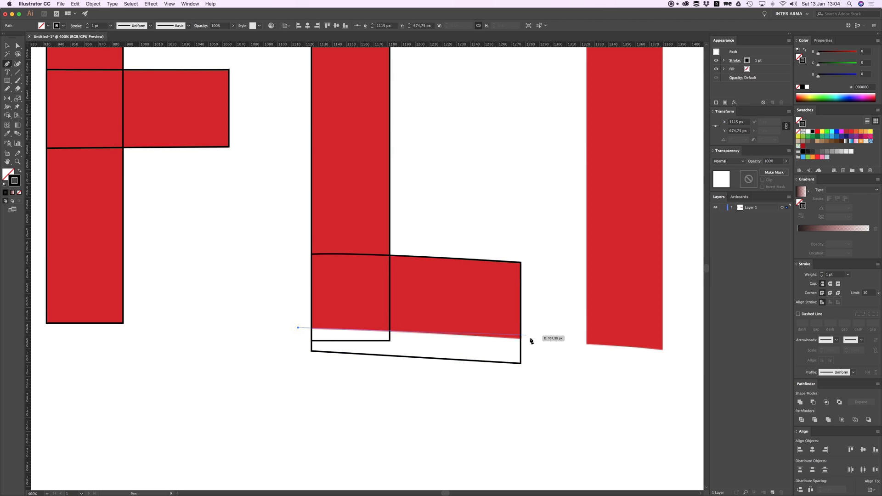
left_click_drag(534, 340, 599, 349)
key("v")
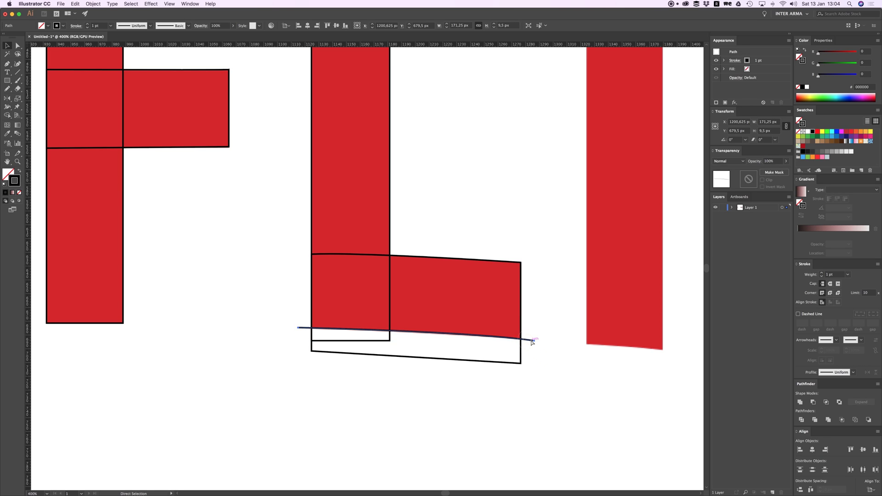
left_click(521, 317, "shift")
left_click(809, 421)
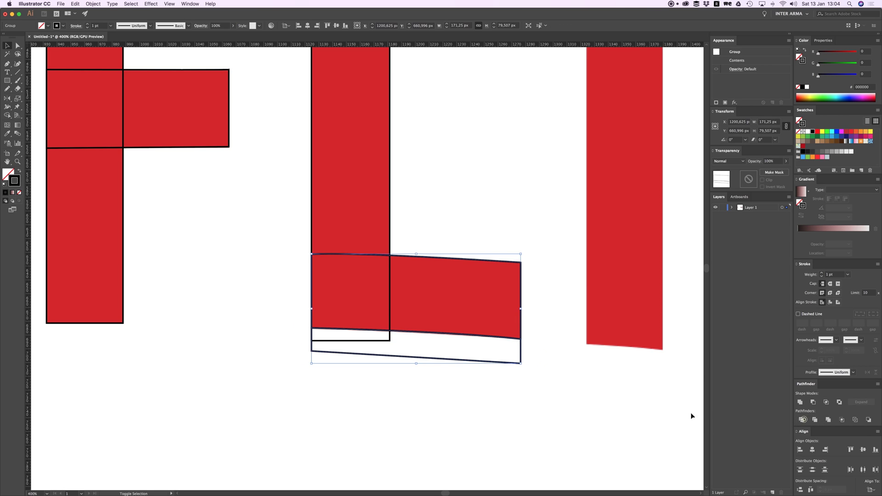
left_click_drag(461, 380, 442, 356)
key("Delete")
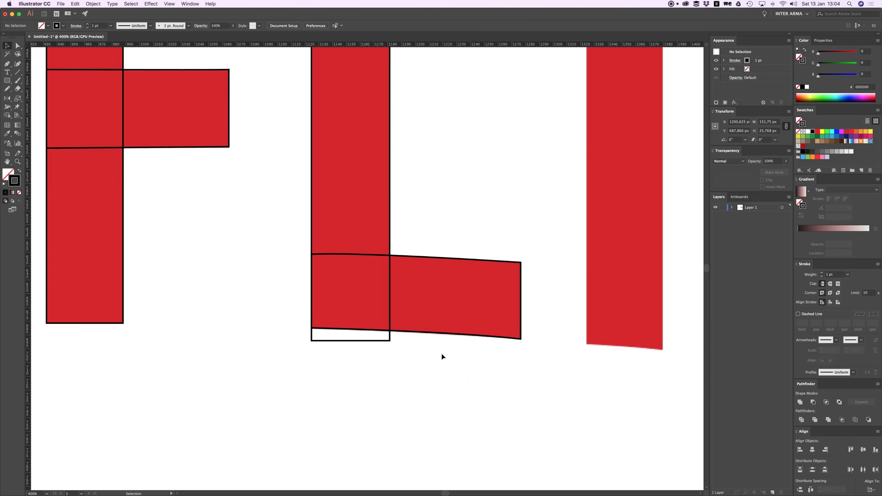
Step: Paste the curved line back in place, divide the stem rectangle along it, and select the leftover
key("super+f")
left_click(357, 341, "shift")
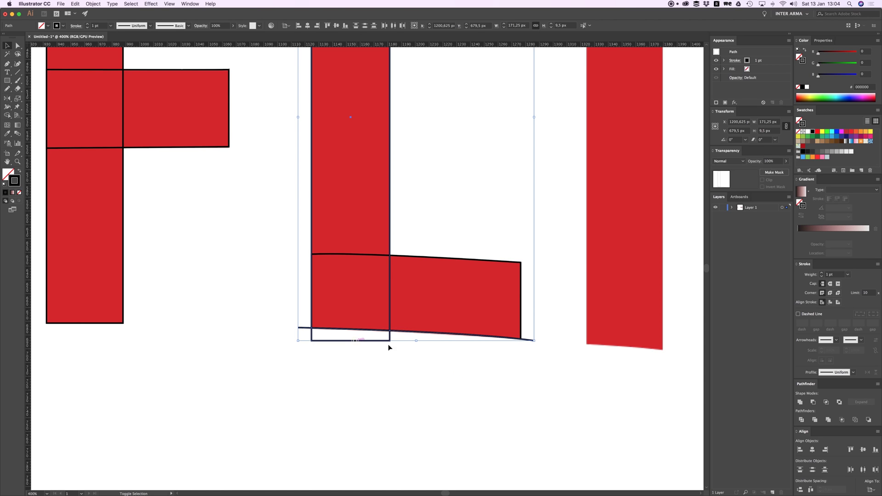
left_click(802, 420)
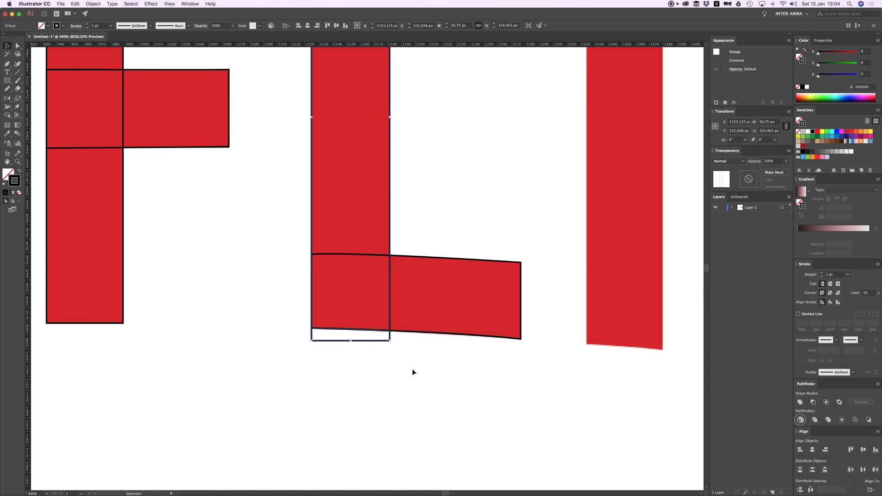
left_click(356, 353)
left_click(347, 338)
Step: Delete the stem leftover, draw a rectangle over the I, and select its bottom-right anchor
key("Delete")
left_click_drag(586, 208, 375, 267)
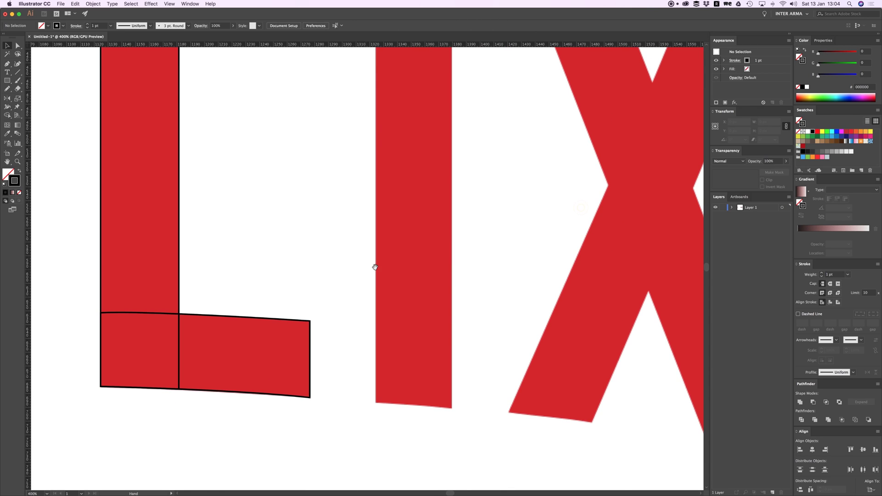
scroll(411, 265, "up", 5)
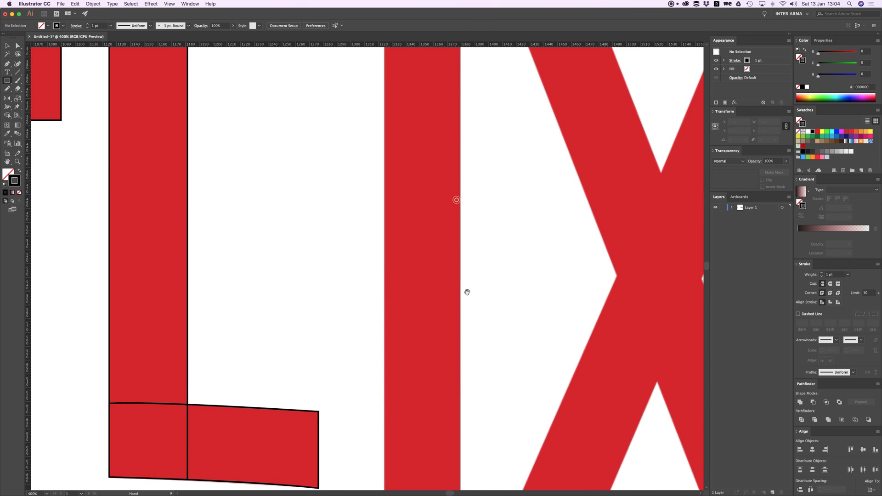
left_click_drag(392, 97, 378, 393)
key("a")
left_click_drag(440, 380, 441, 379)
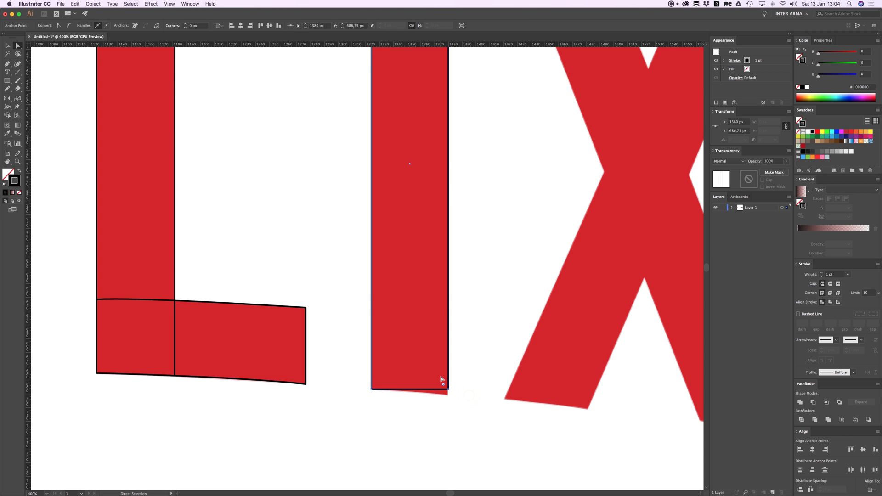
Step: Trace the X's descending leg as a closed four-corner outline
left_click(482, 318)
scroll(460, 322, "right", 5)
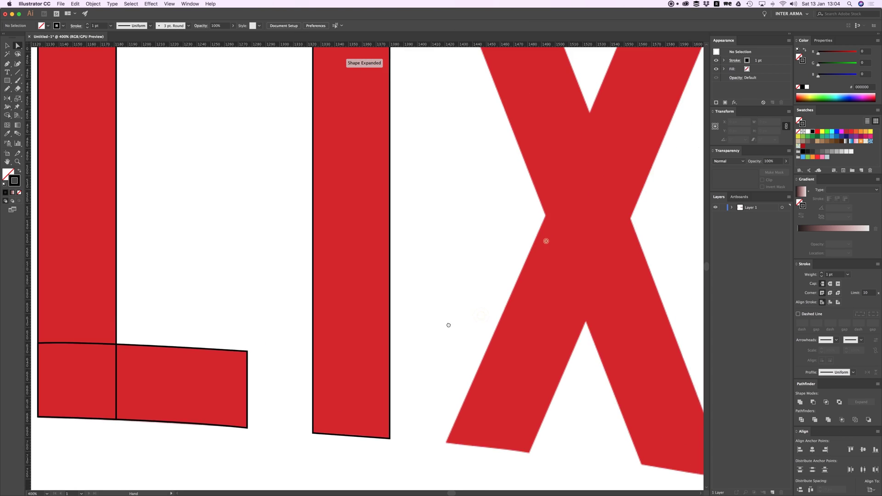
left_click_drag(431, 275, 385, 382)
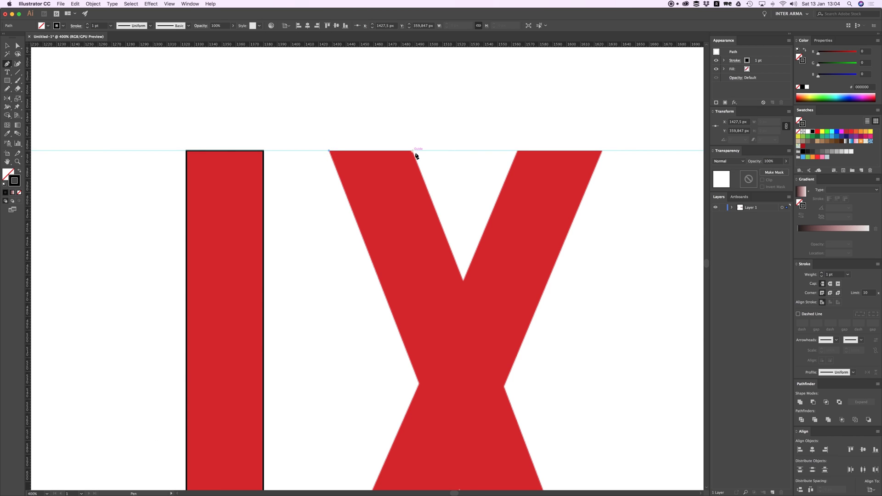
left_click(413, 150)
scroll(413, 138, "down", 8)
scroll(414, 138, "right", 3)
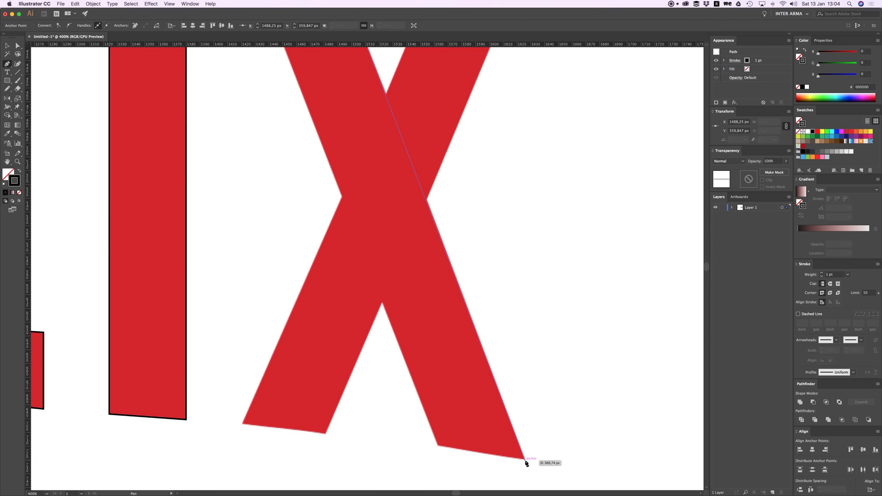
left_click(524, 458)
left_click(439, 447)
scroll(405, 285, "up", 7)
scroll(404, 285, "left", 3)
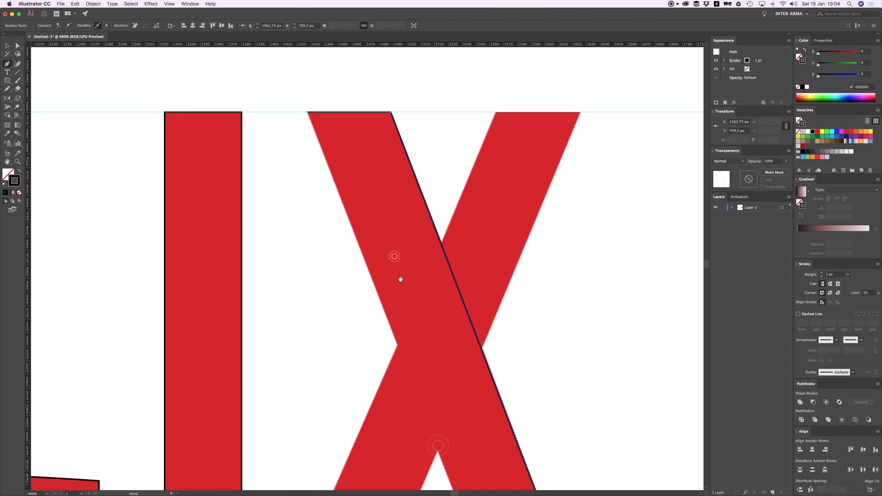
left_click(307, 112)
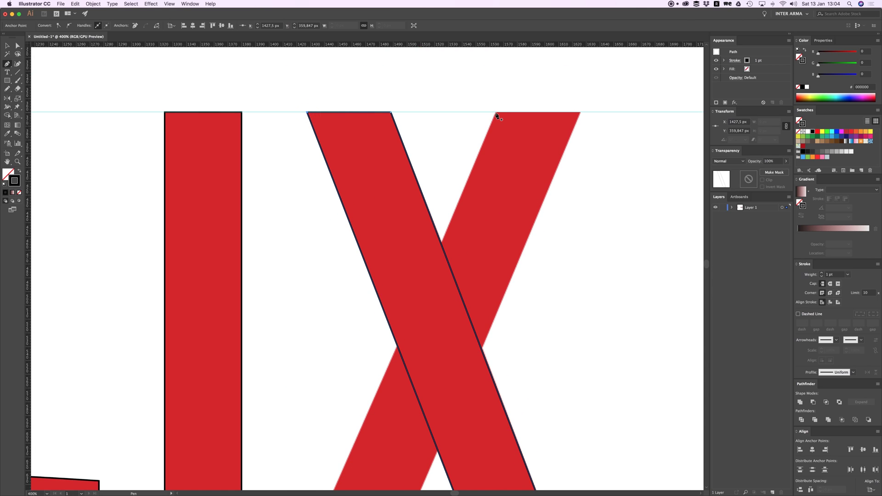
Step: Trace the X's second crossing leg as a closed four-corner outline
left_click(581, 112)
scroll(541, 293, "down", 5)
scroll(541, 293, "left", 2)
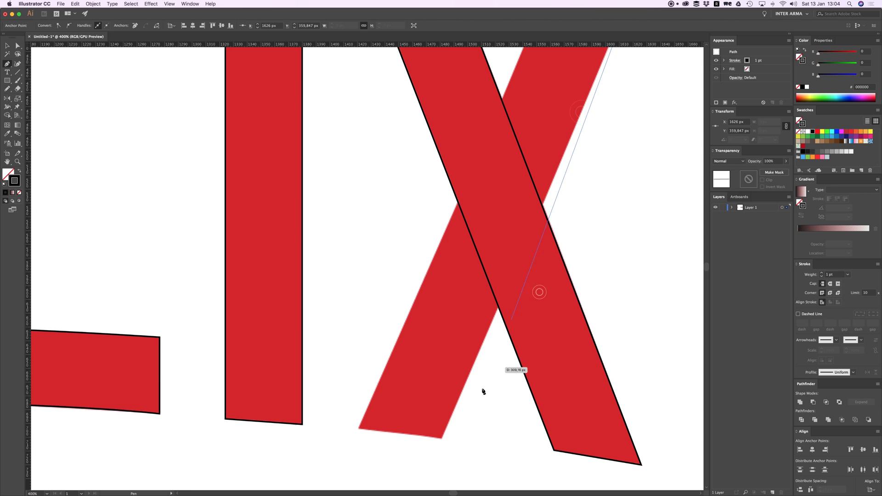
left_click(442, 439)
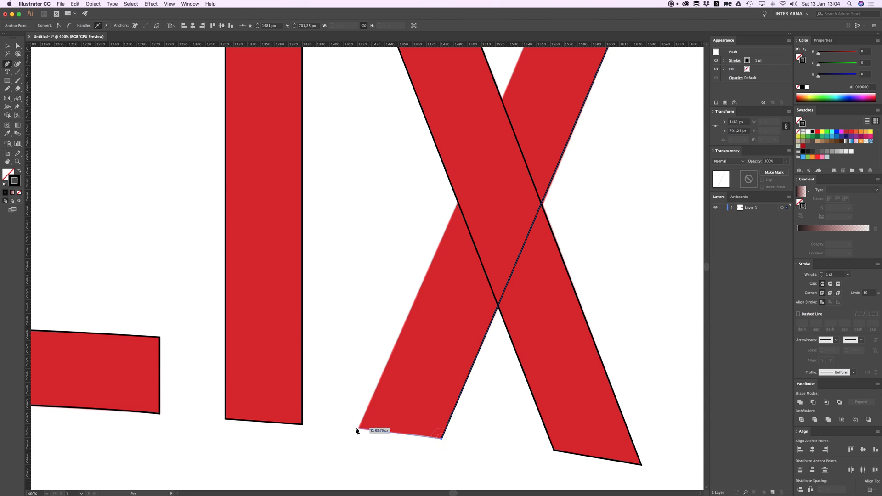
left_click(358, 430)
scroll(496, 184, "up", 5)
scroll(497, 184, "right", 2)
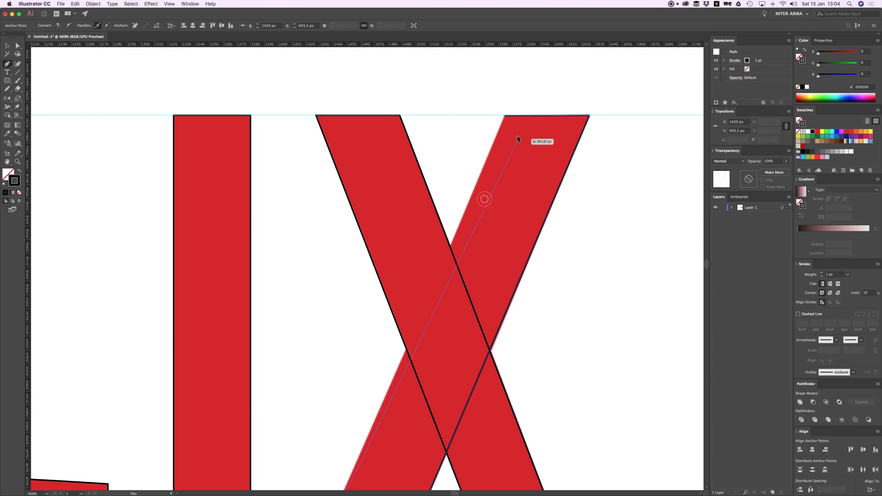
left_click(504, 115)
Step: Nudge the second leg's bottom-left anchor right, then zoom out to 150%
key("a")
left_click_drag(496, 108, 514, 121)
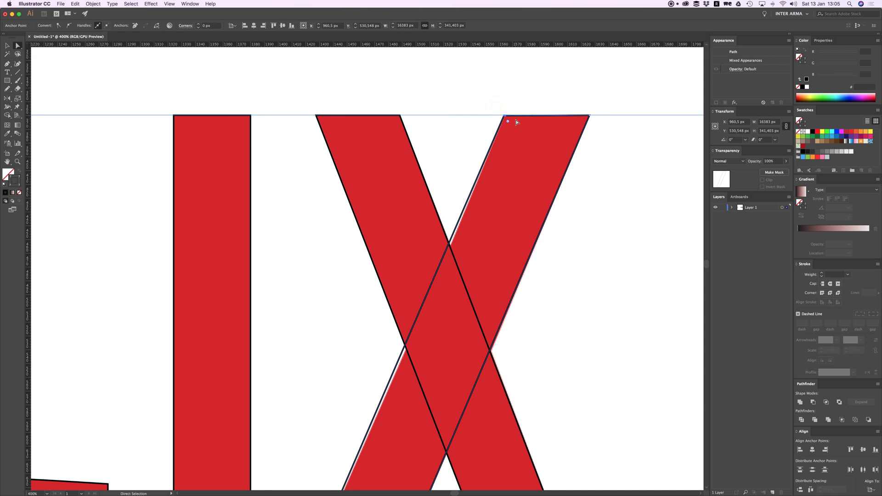
scroll(529, 115, "left", 1)
left_click_drag(450, 254, 469, 175)
left_click_drag(380, 404, 387, 358)
left_click_drag(334, 431, 363, 467)
key("Right")
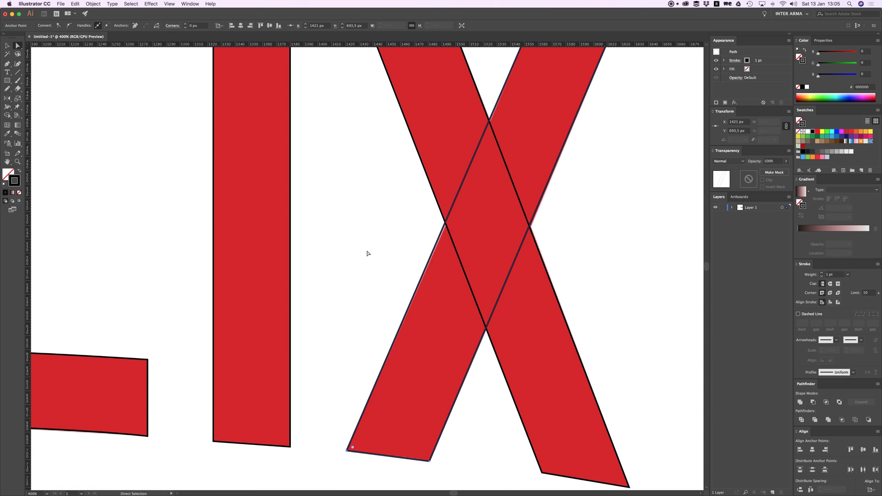
left_click(367, 253)
key("super+minus")
key("super+minus")
key("super+minus")
Step: Scrub NETFLIX LOGO.mp4 in QuickTime to about 00:03, the full ONLY ON NETFLIX card
left_click_drag(358, 249, 411, 247)
left_click_drag(301, 249, 470, 246)
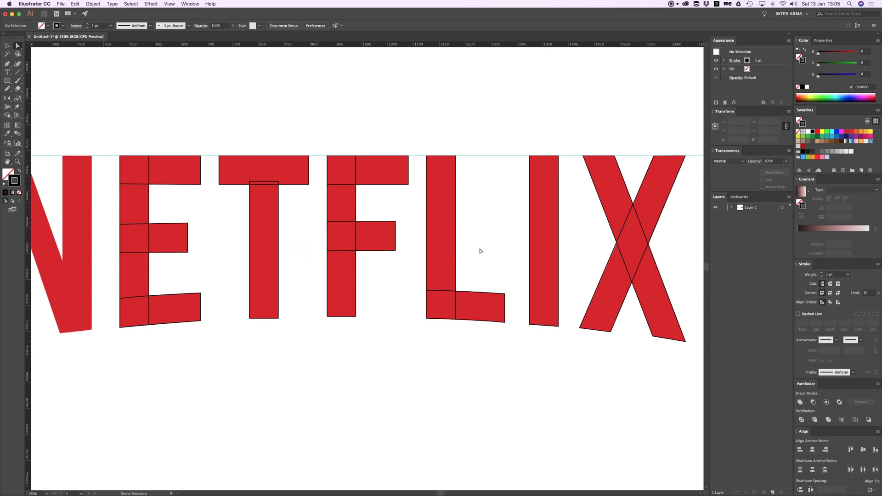
scroll(286, 242, "left", 5)
scroll(286, 242, "up", 1)
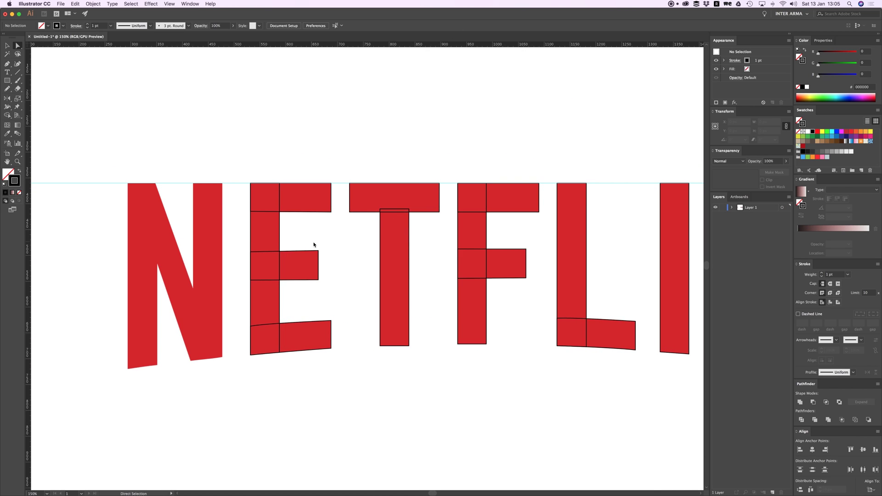
key("super+Tab")
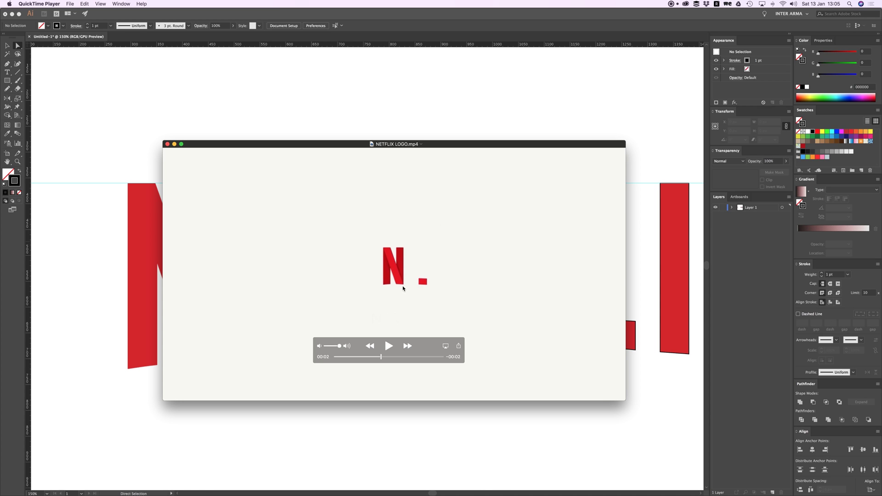
left_click(138, 379)
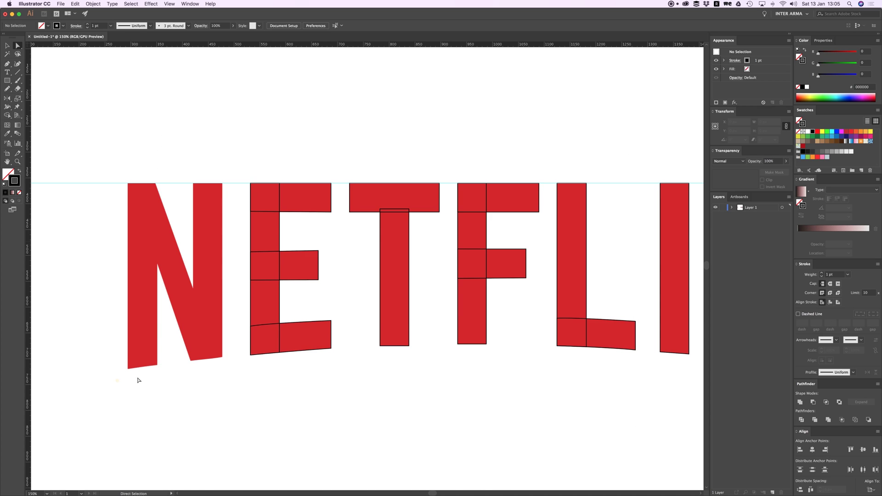
key("super+Tab")
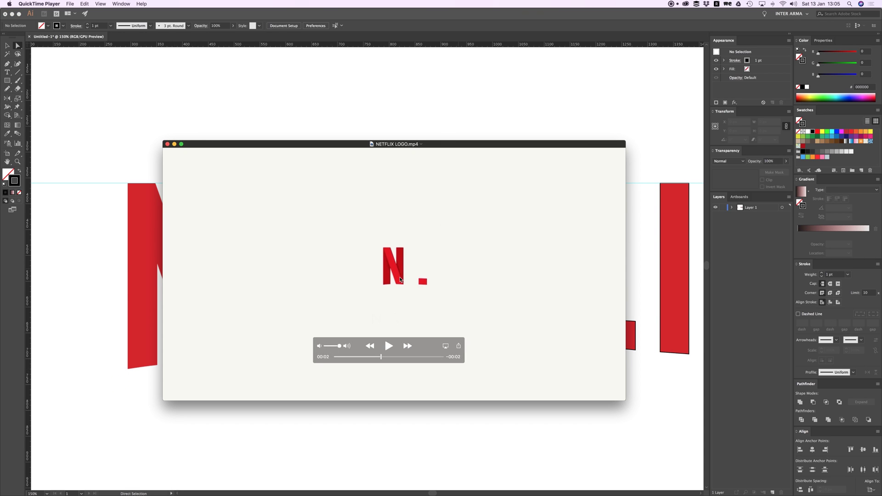
left_click_drag(384, 360, 381, 359)
left_click_drag(383, 362, 422, 360)
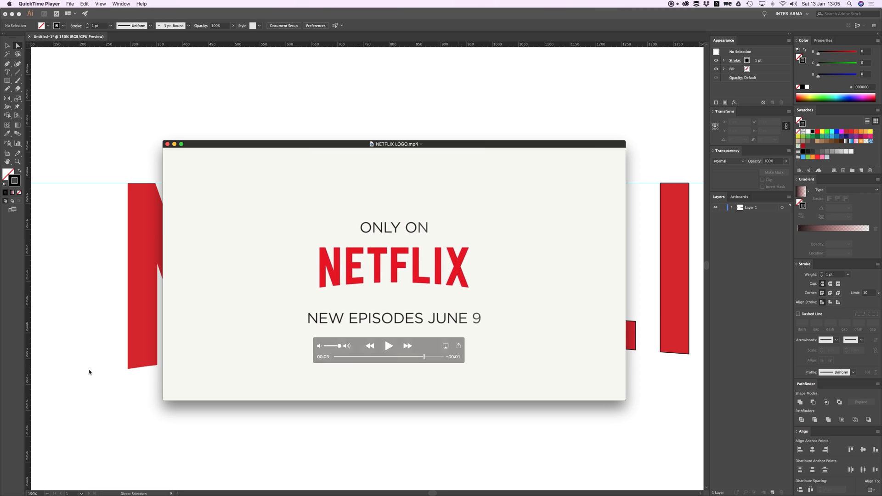
Step: Zoom in on the N and place Pen anchors along its top edge and diagonal
left_click(88, 370)
double_click(205, 258, "super")
key("p")
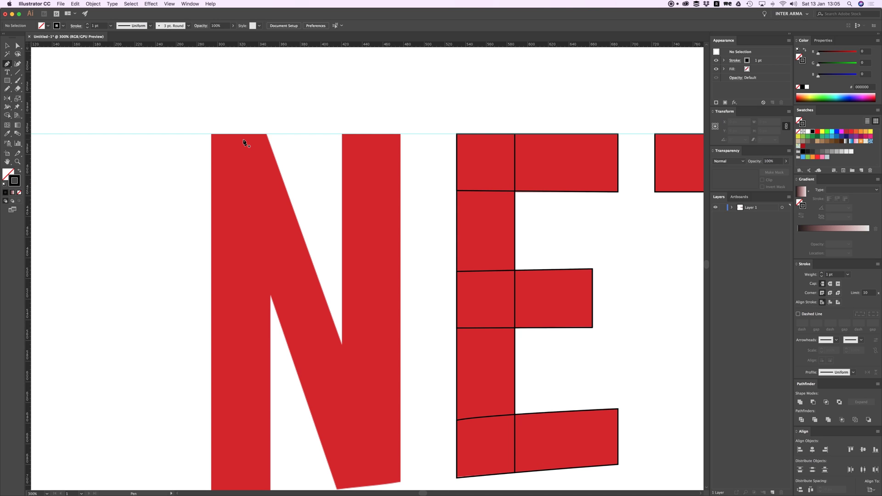
left_click(212, 134)
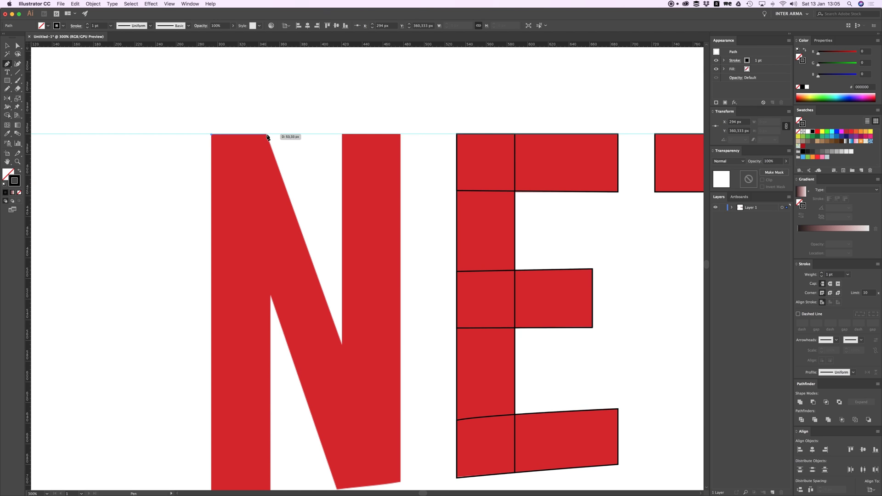
left_click(266, 134)
left_click(343, 345)
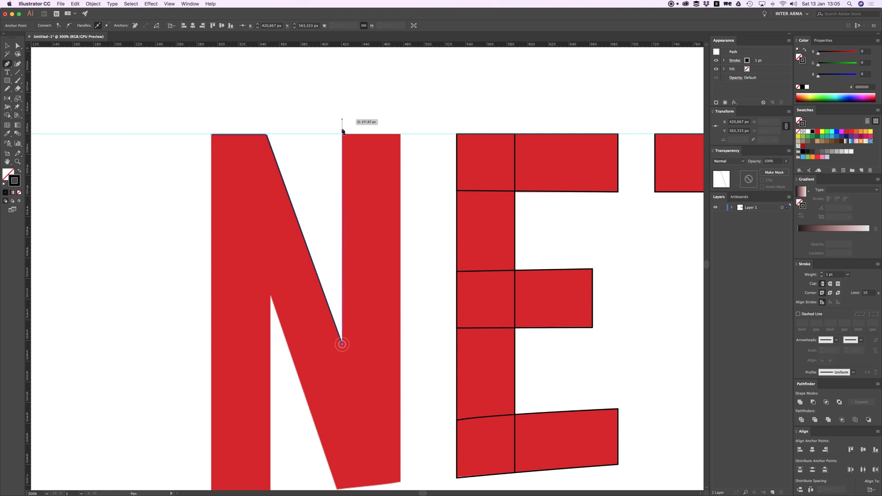
left_click(342, 135)
left_click(402, 135)
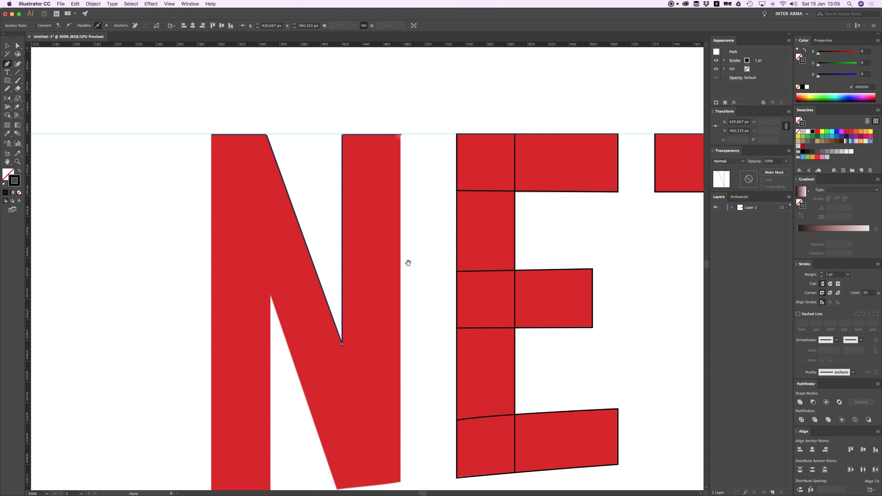
Step: Add the N's bottom and inner corners, close the outline at the start, and zoom out
scroll(408, 262, "down", 3)
left_click(403, 427)
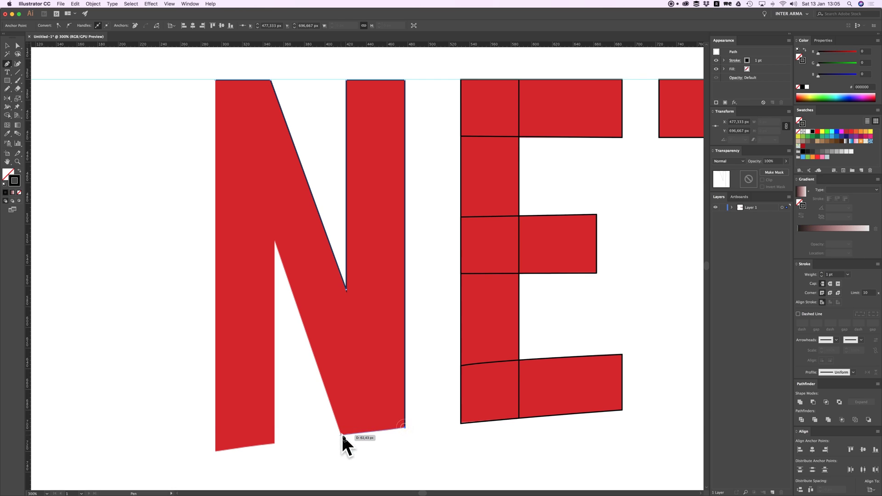
left_click(342, 435)
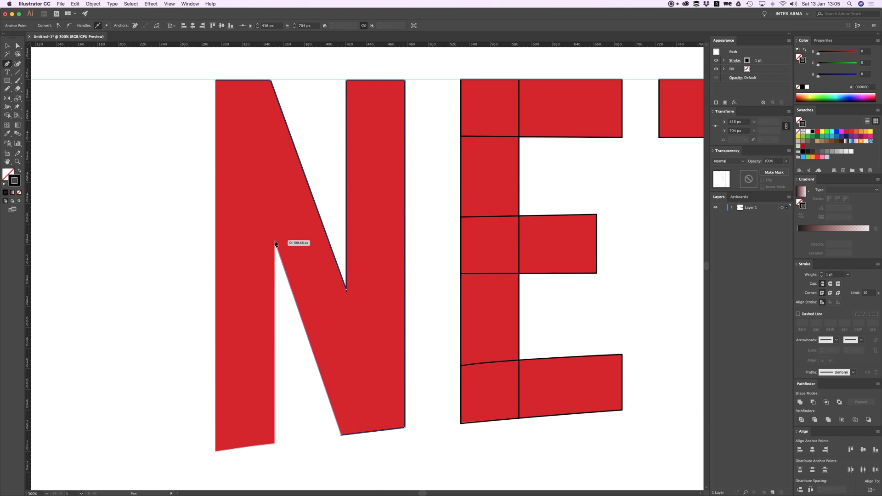
left_click(274, 241)
left_click(274, 444)
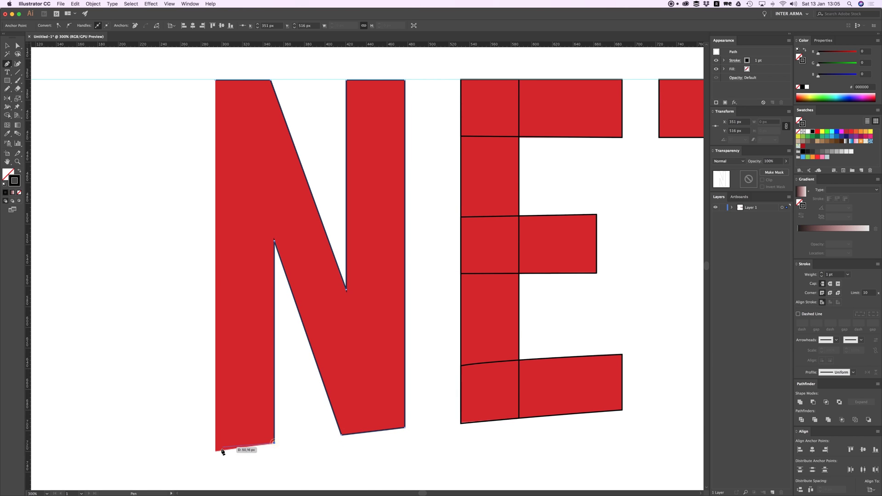
left_click(215, 451)
left_click(216, 80)
key("v")
left_click(183, 115)
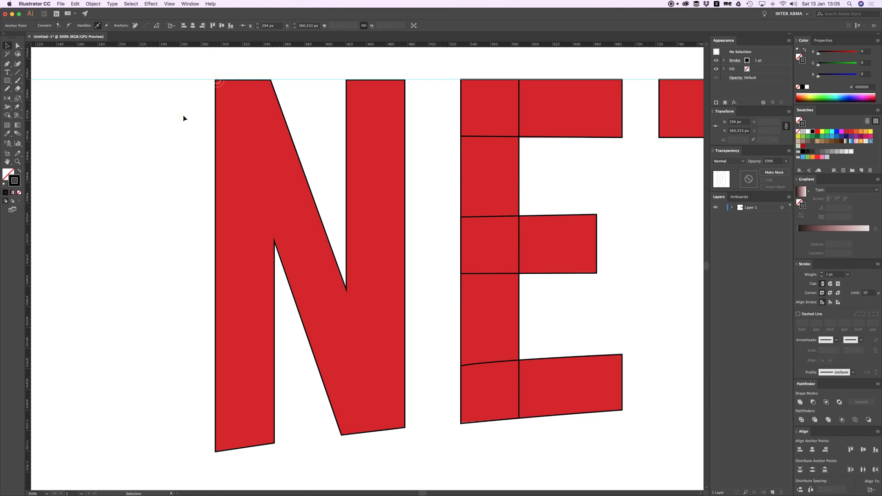
key("super+minus")
key("super+minus")
Step: Rewind the reference animation and zoom in on the shaded N artwork
key("v")
scroll(479, 171, "left", 15)
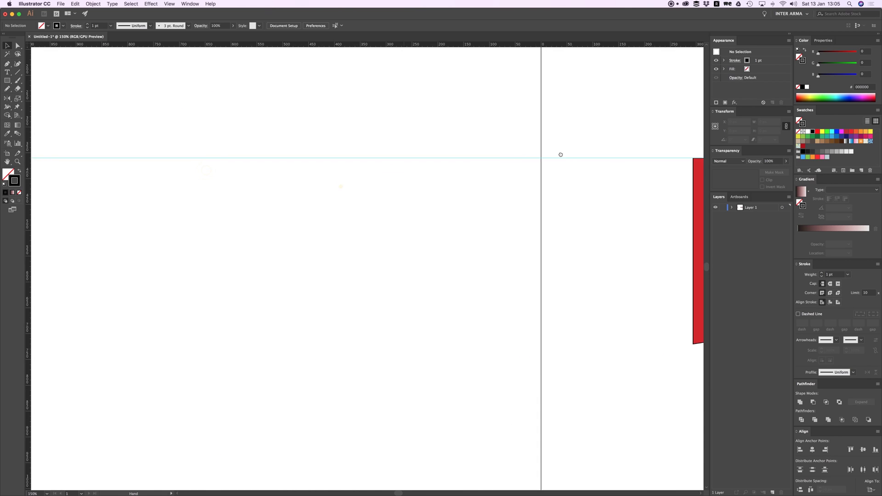
left_click_drag(178, 247, 356, 267)
key("super+Tab")
left_click_drag(401, 357, 380, 360)
key("super+Tab")
left_click_drag(334, 216, 377, 239)
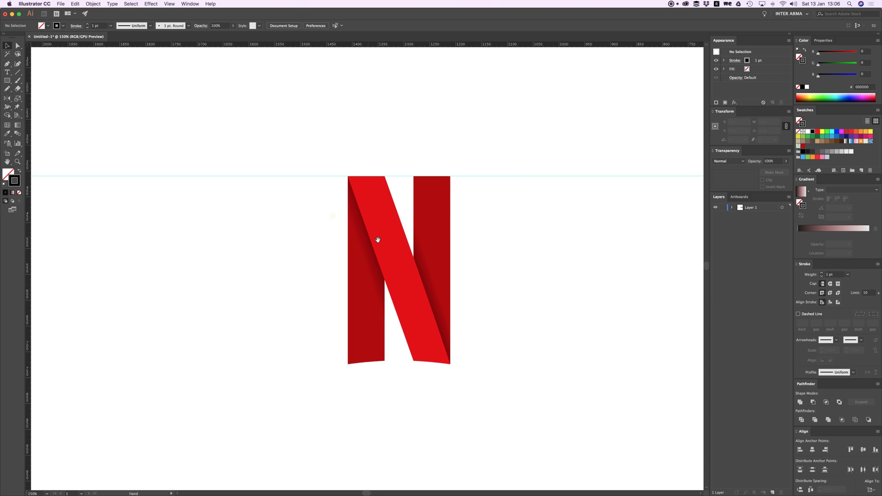
key("super+equal")
key("super+equal")
left_click_drag(344, 167, 343, 156)
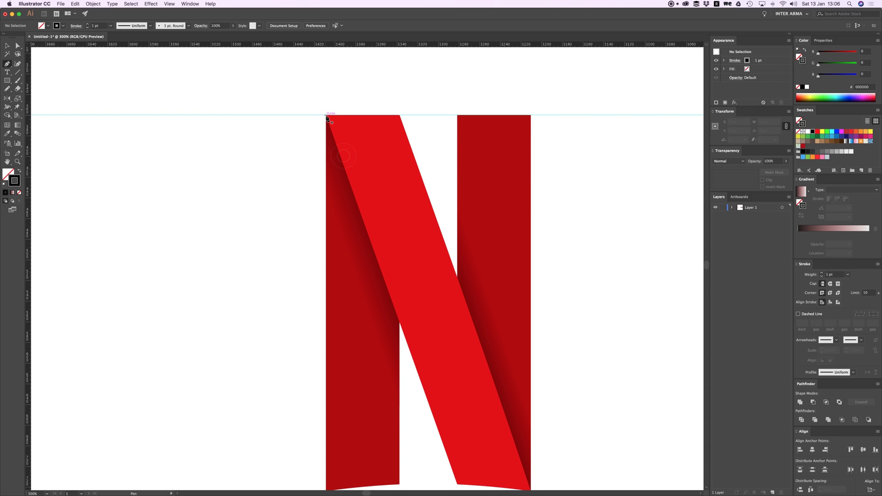
Step: Trace the N's diagonal ribbon as a closed outline with a slightly curved bottom
left_click(326, 116)
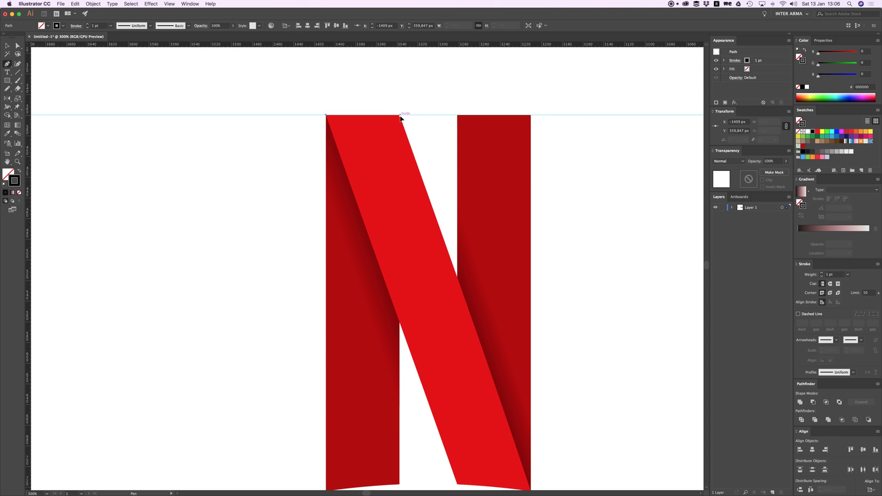
left_click(401, 116)
scroll(467, 277, "down", 3)
scroll(466, 278, "right", 2)
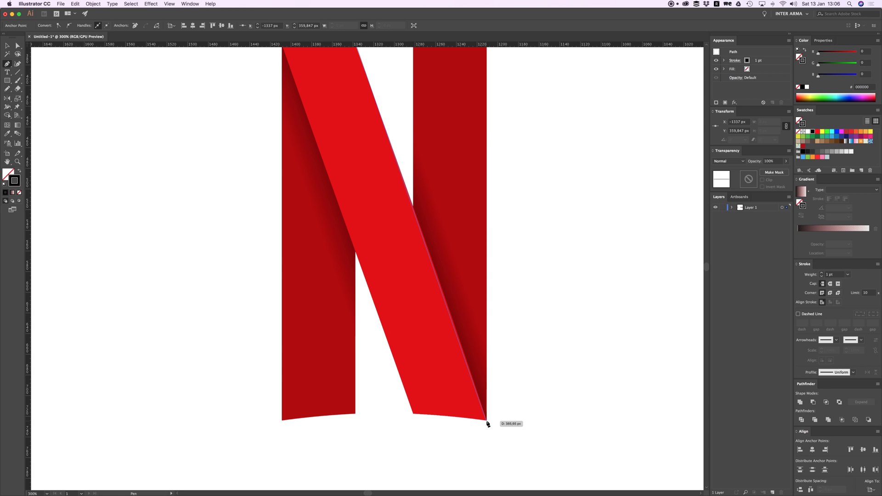
left_click(486, 420)
left_click(414, 414)
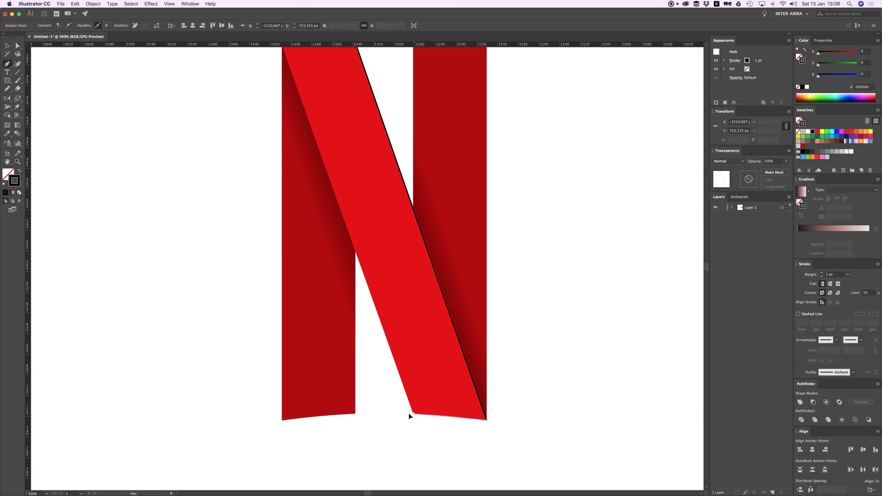
left_click_drag(381, 412, 416, 417)
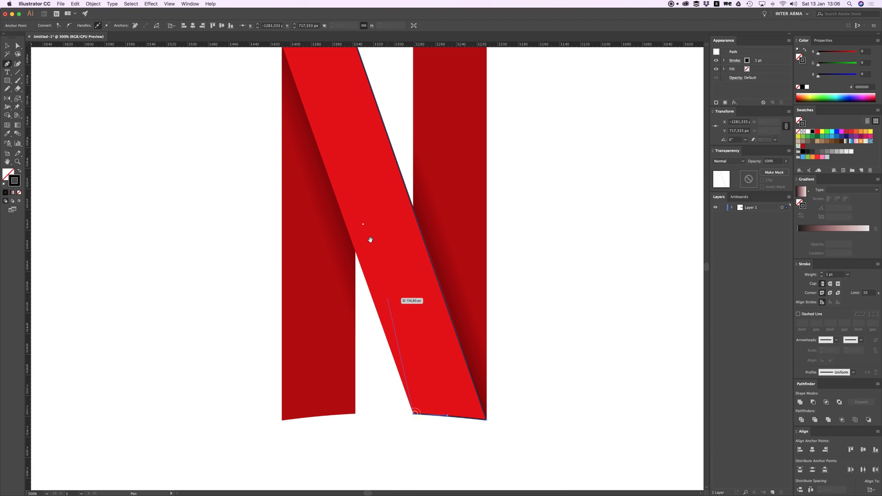
scroll(369, 239, "up", 5)
left_click(331, 173)
left_click(482, 207, "super")
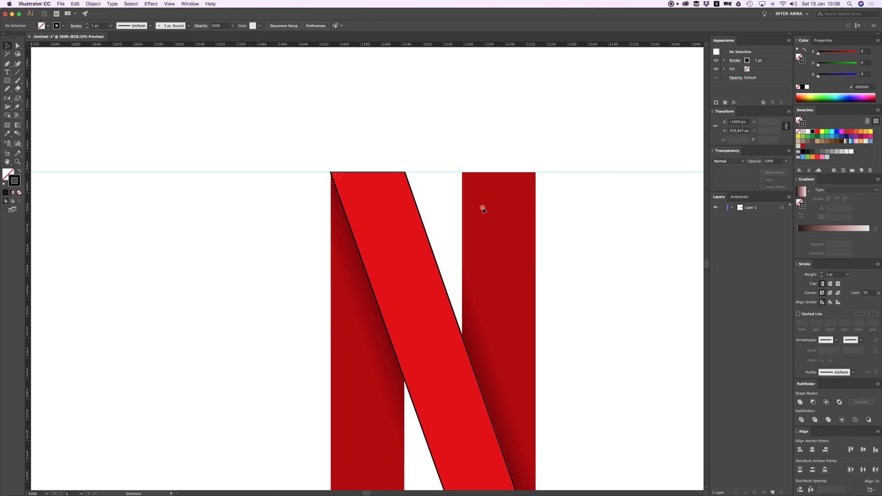
Step: Trace the N's right bar as a closed four-corner outline
left_click(463, 172)
scroll(459, 404, "down", 6)
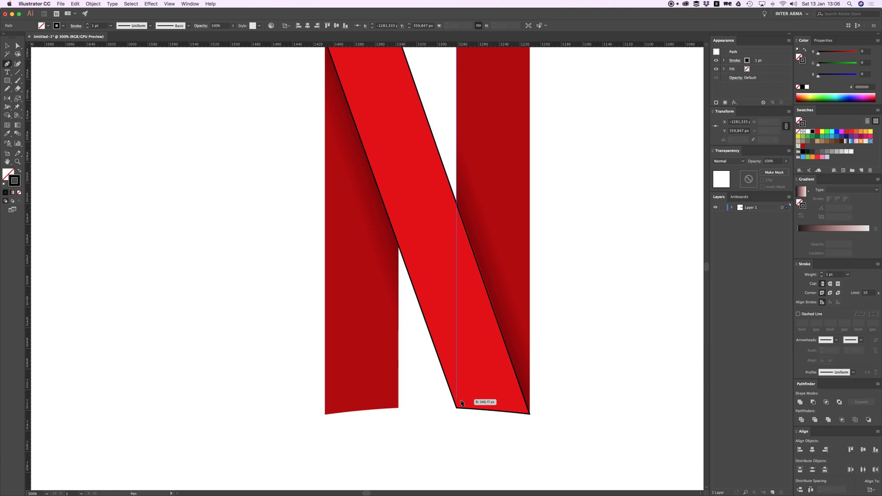
left_click(457, 390)
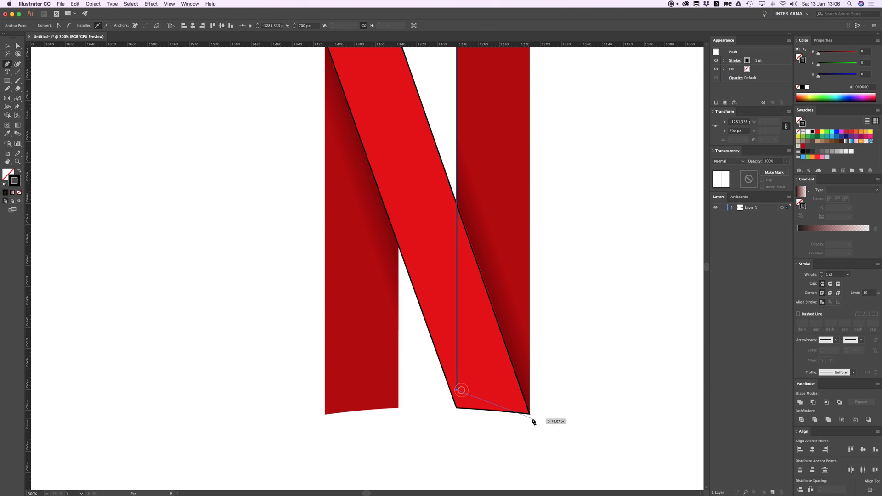
left_click(529, 413)
key("space")
left_click_drag(526, 317, 511, 380)
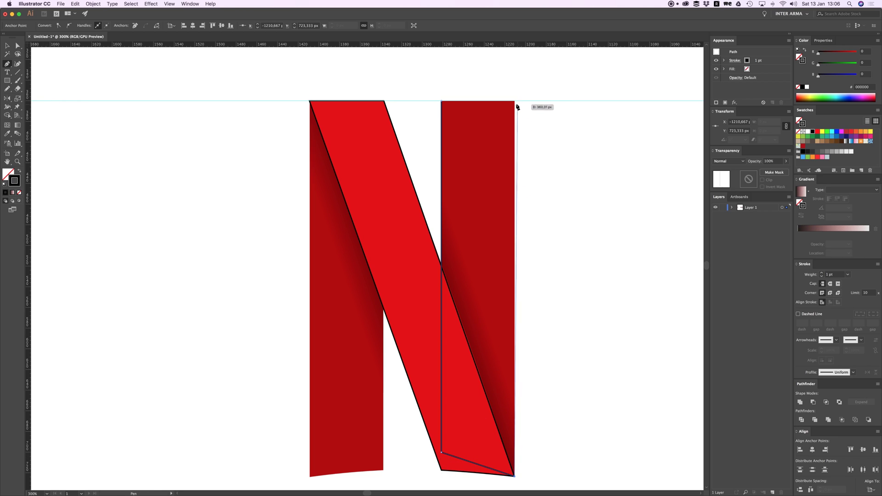
left_click(515, 101)
left_click(443, 102)
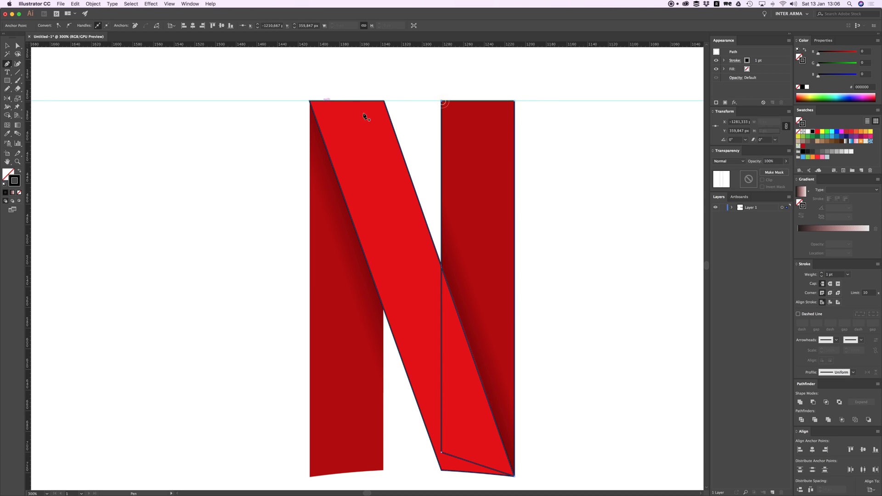
Step: Trace the N's left bar with a curved bottom corner and close its outline
left_click(383, 101)
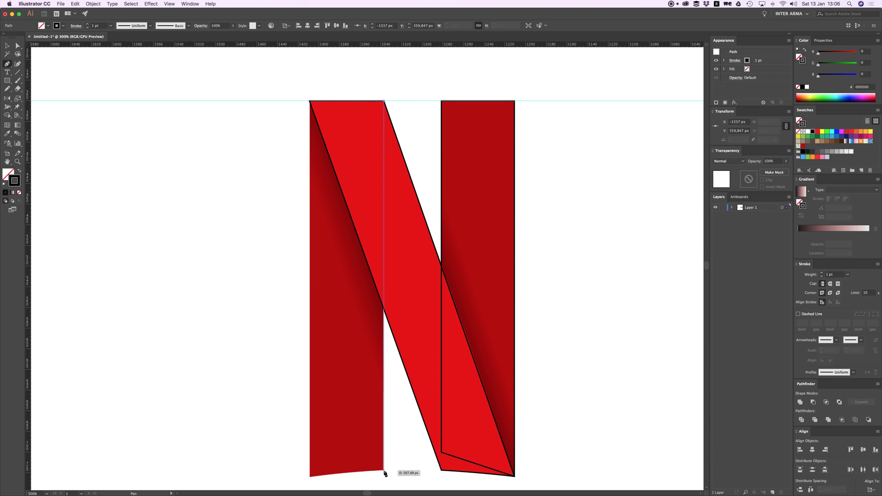
left_click(383, 469)
scroll(384, 470, "down", 5)
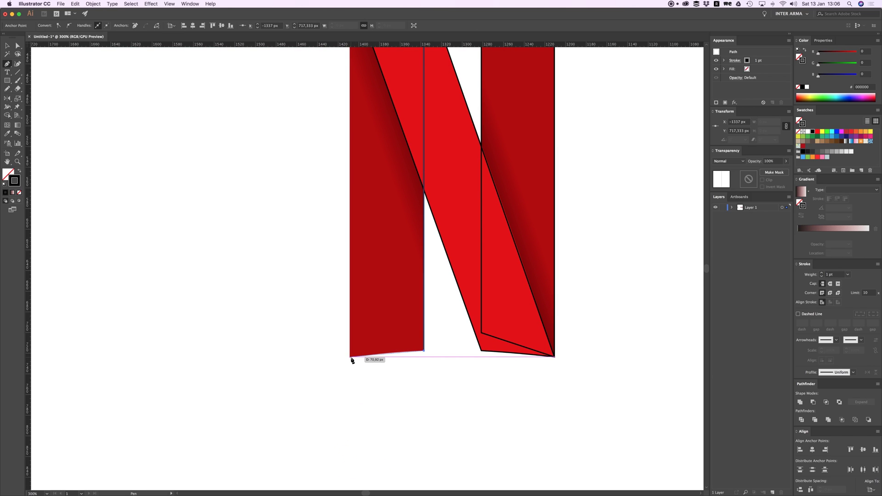
left_click_drag(350, 357, 331, 360)
scroll(370, 203, "up", 5)
left_click(358, 90)
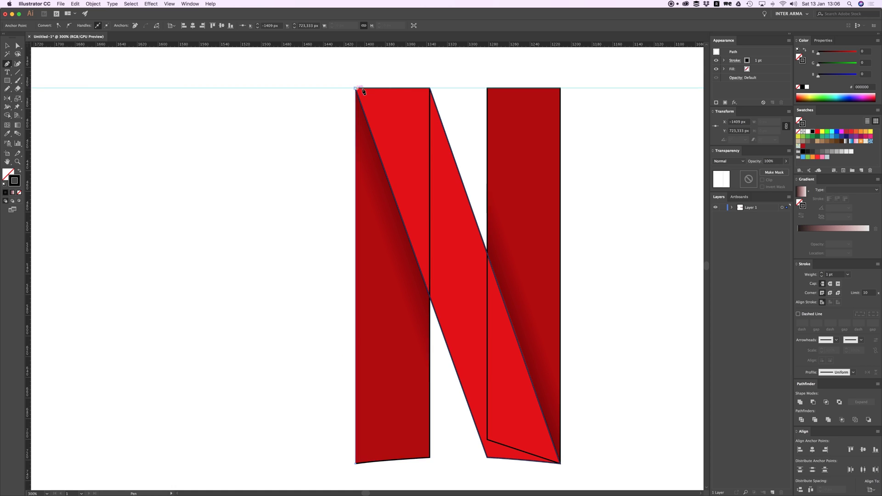
Step: Zoom out to see the whole traced N and lock the guides from the canvas context menu
key("v")
left_click(590, 187)
key("super+minus")
key("super+minus")
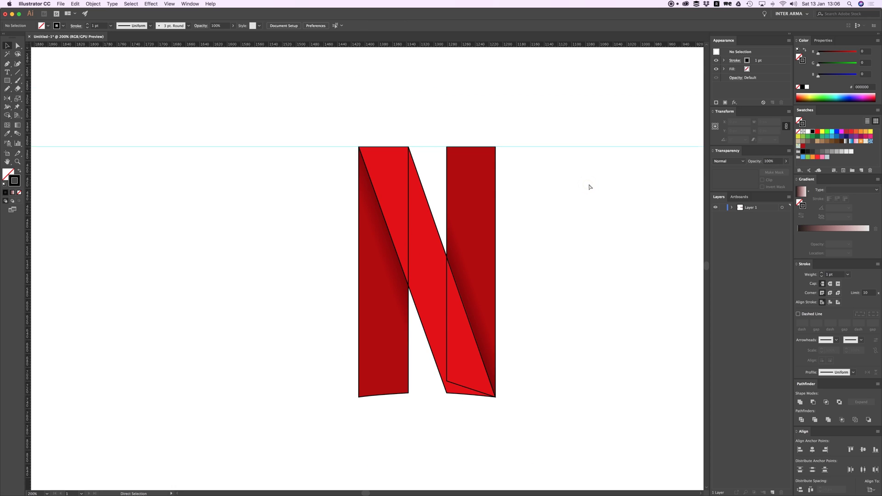
left_click_drag(514, 246, 478, 236)
left_click_drag(464, 339, 287, 188)
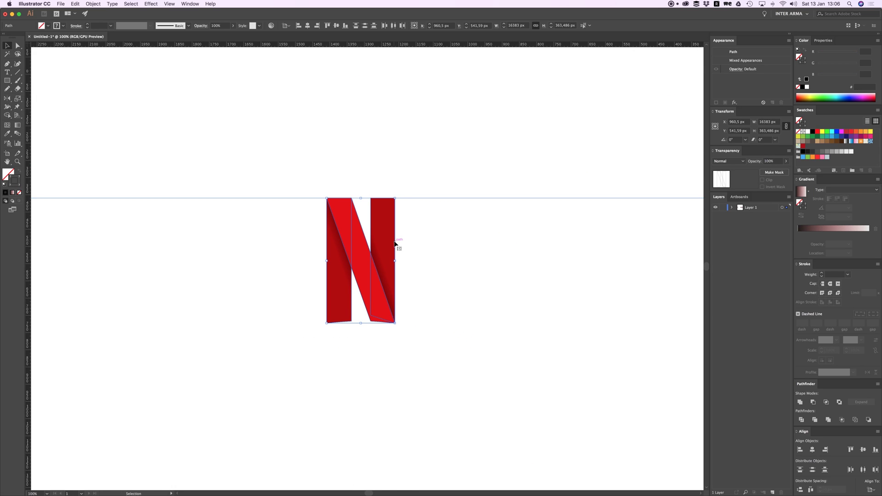
left_click(450, 234)
right_click(443, 175)
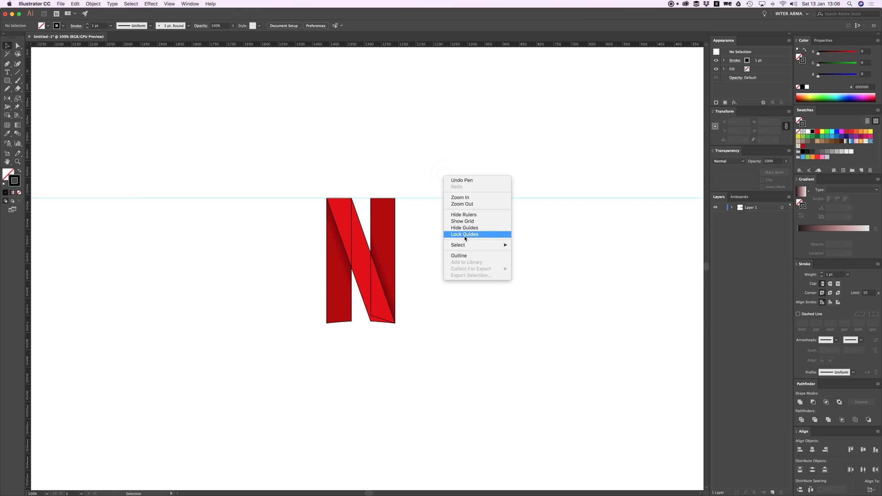
left_click(466, 234)
Step: Move the traced N outline off the red N to sit beside the NETFLIX letters
left_click_drag(431, 325, 295, 246)
left_click_drag(396, 222, 599, 231)
key("space")
mouse_move(559, 256)
left_mouse_down()
mouse_move(212, 274)
mouse_move(553, 269)
left_mouse_up()
scroll(294, 259, "left", 5)
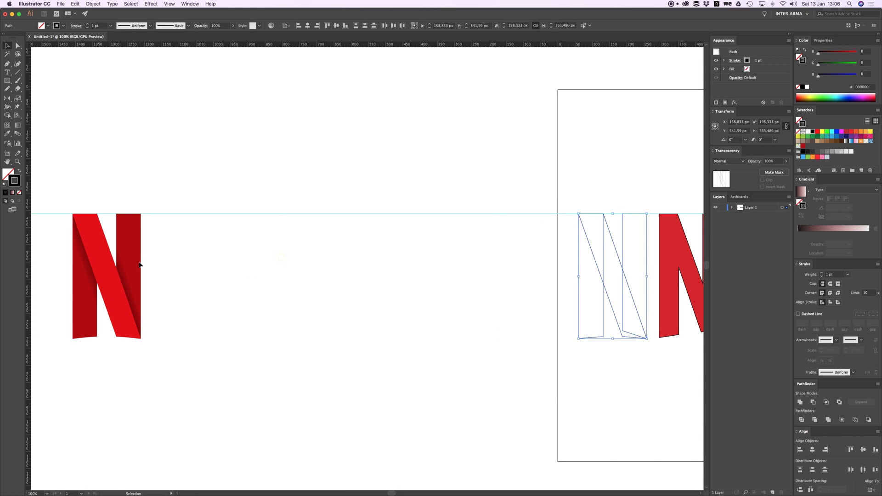
left_click(211, 270)
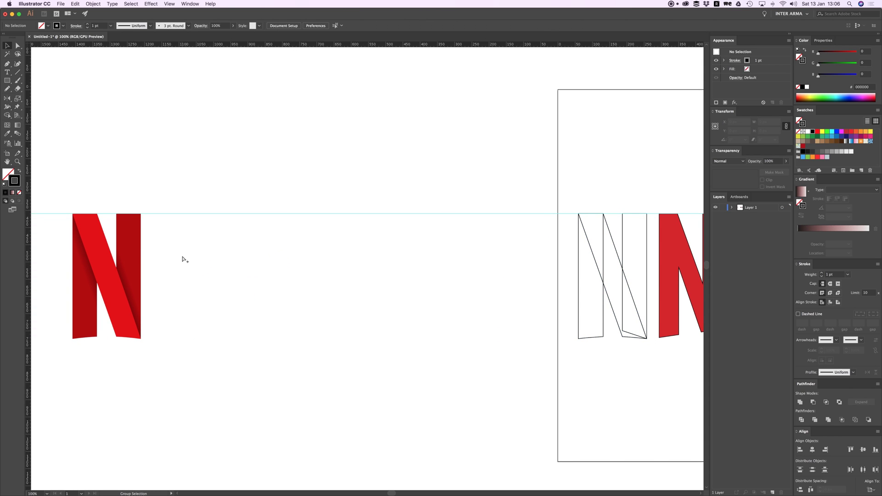
Step: Unlock all objects and delete the original red N image
key("alt+super+2")
left_click(233, 262)
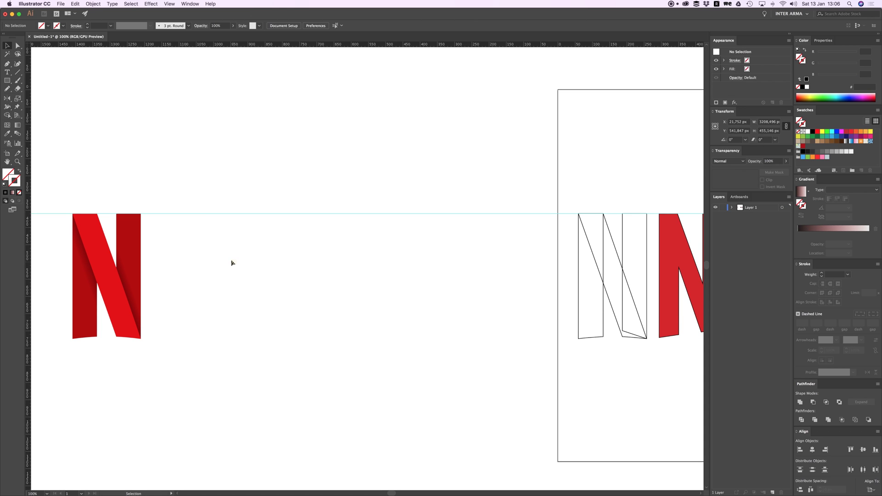
left_click(139, 268)
key("Delete")
scroll(431, 298, "right", 15)
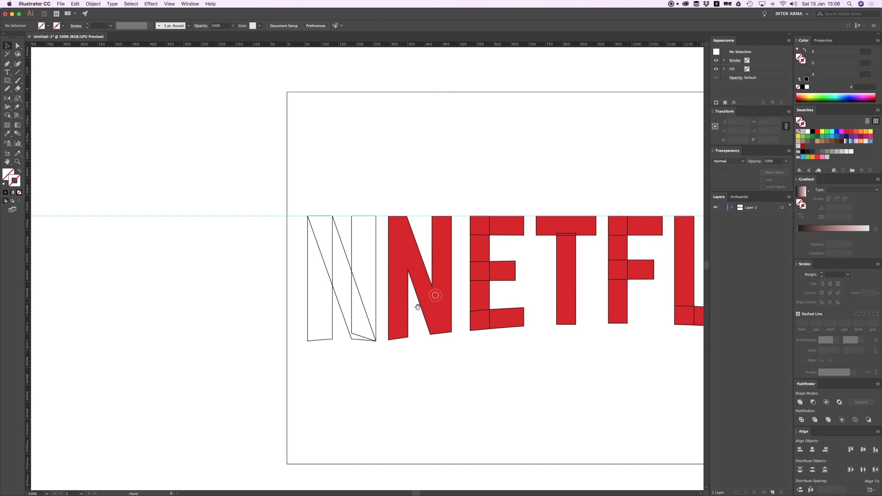
left_click_drag(417, 307, 344, 317)
Step: Scrub the NETFLIX LOGO.mp4 clip from the lone N past the NE frame to the full wordmark
key("super+Tab")
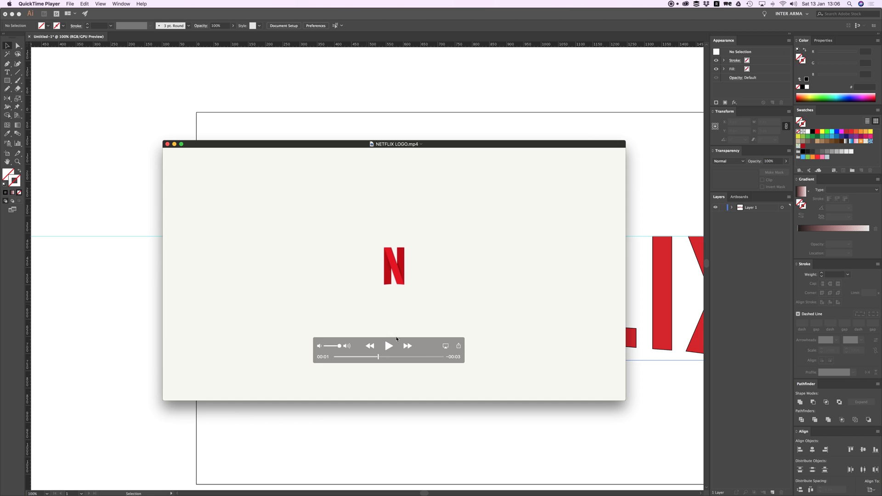
left_click_drag(379, 357, 389, 357)
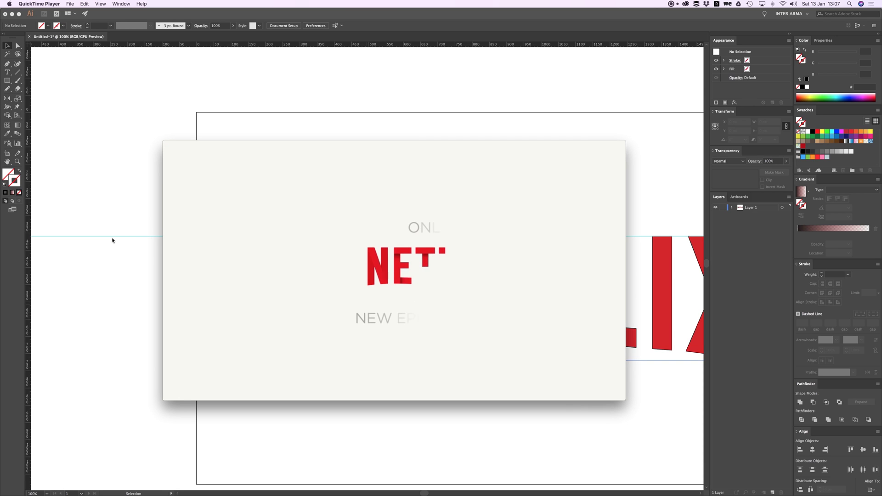
left_click_drag(390, 362, 416, 361)
Step: Lift the T outline above the red letters and give it the red T's fill
left_click(136, 146)
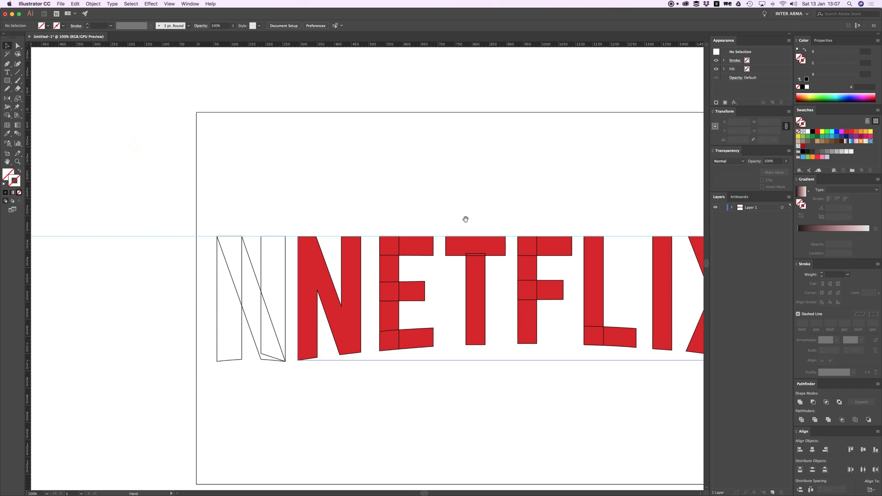
left_click_drag(463, 219, 414, 219)
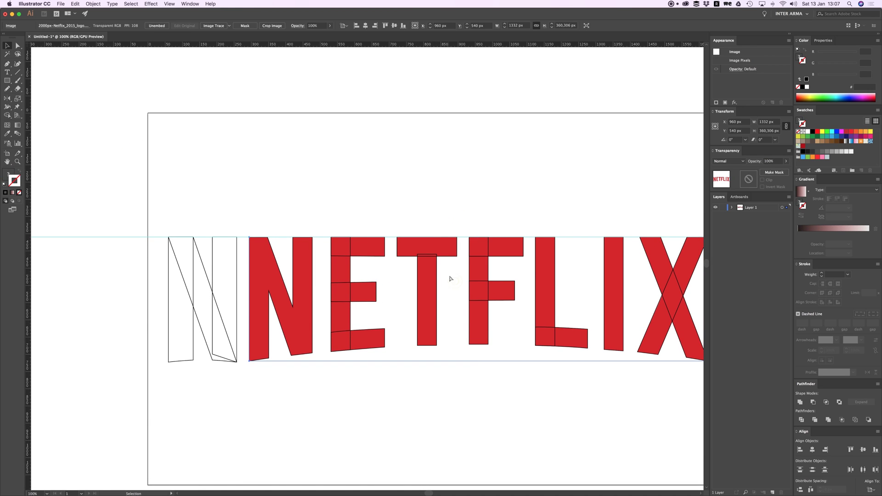
left_click(424, 331)
scroll(424, 331, "up", 3)
left_click_drag(424, 332, 424, 215)
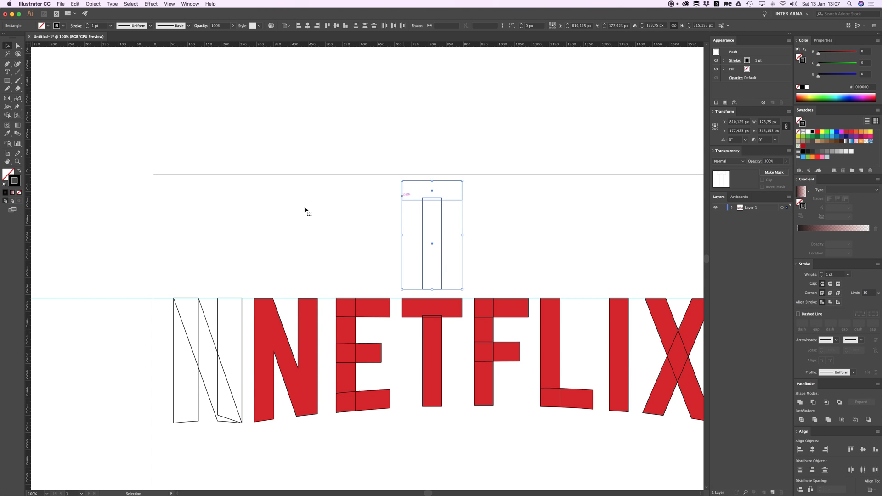
key("i")
left_click(432, 351)
key("v")
left_click(463, 222)
left_click(431, 195)
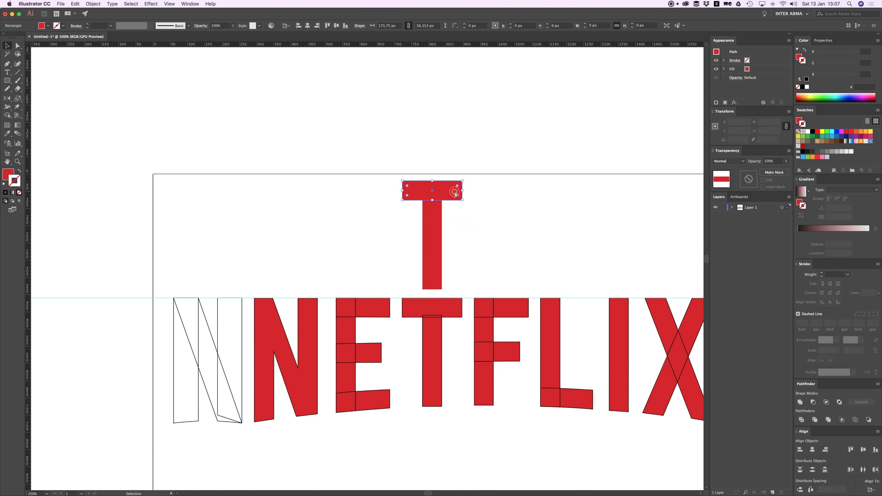
key("super+equal")
key("super+equal")
key("super+equal")
left_click(476, 353)
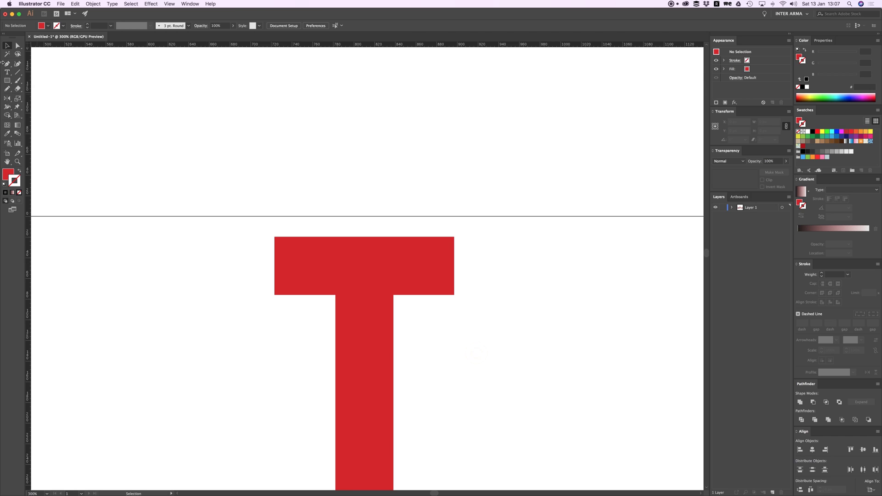
Step: Shorten the T's stem piece to 97.333 px tall
left_click(7, 80)
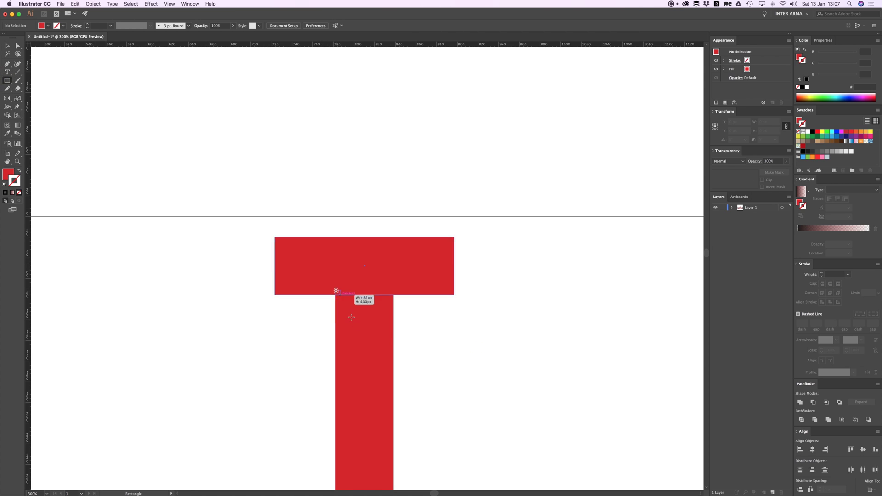
left_click_drag(335, 290, 378, 314)
key("super+z")
key("v")
left_click(381, 336)
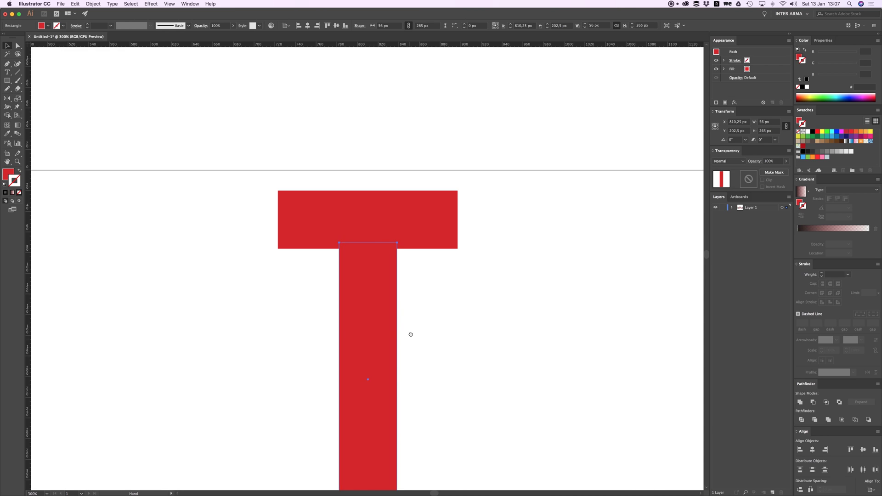
scroll(407, 350, "down", 3)
left_click_drag(365, 439, 365, 267)
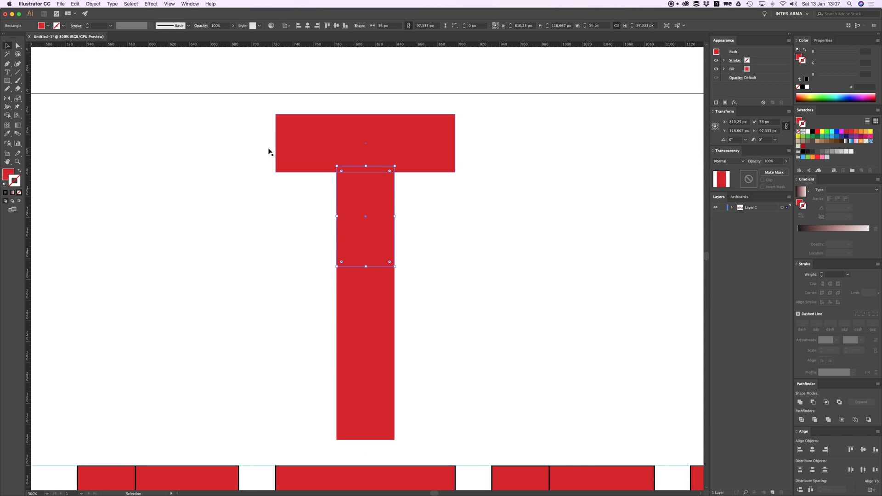
Step: Fill the stem piece with a linear shadow gradient fading to transparent down the stem
left_click(13, 192)
left_click_drag(472, 213, 470, 227)
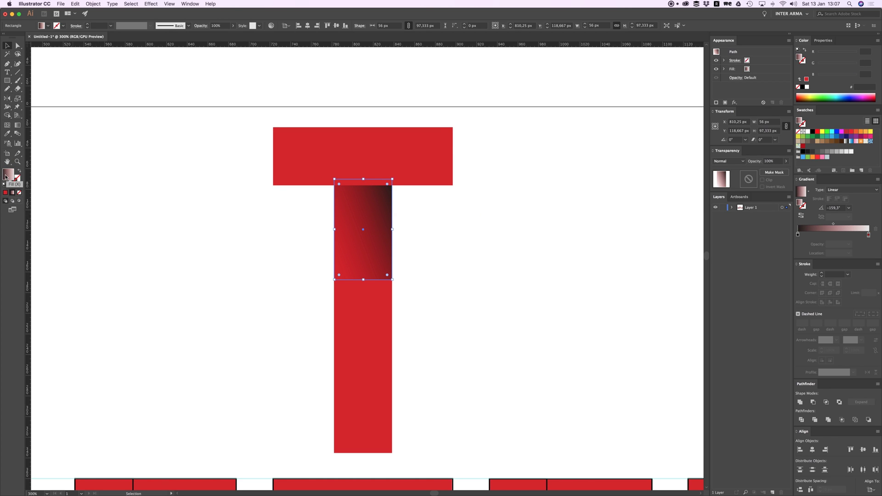
left_click(798, 235)
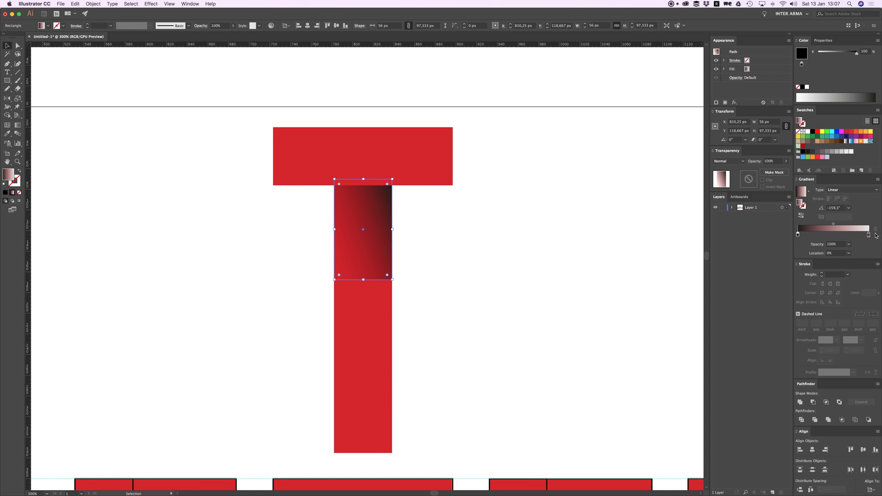
left_click(868, 235)
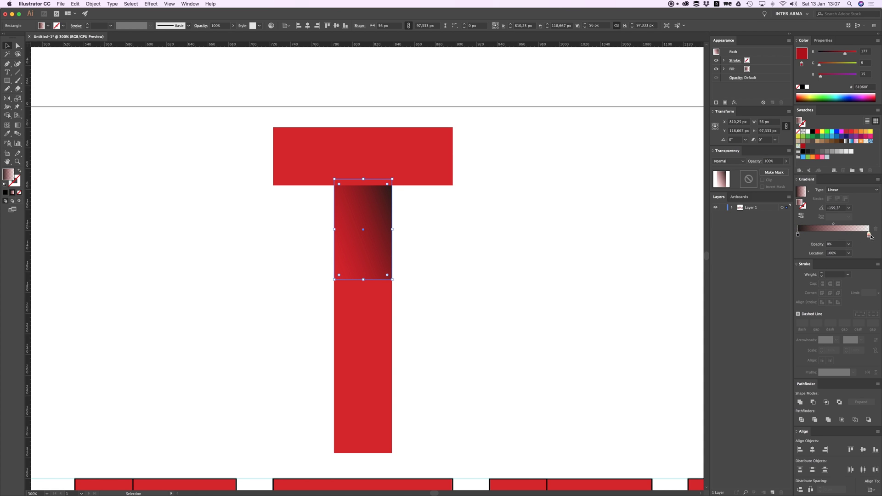
left_click(19, 124)
mouse_move(363, 172)
left_mouse_down()
mouse_move(364, 241)
mouse_move(363, 217)
mouse_move(382, 216)
left_mouse_up()
key("v")
left_click(434, 218)
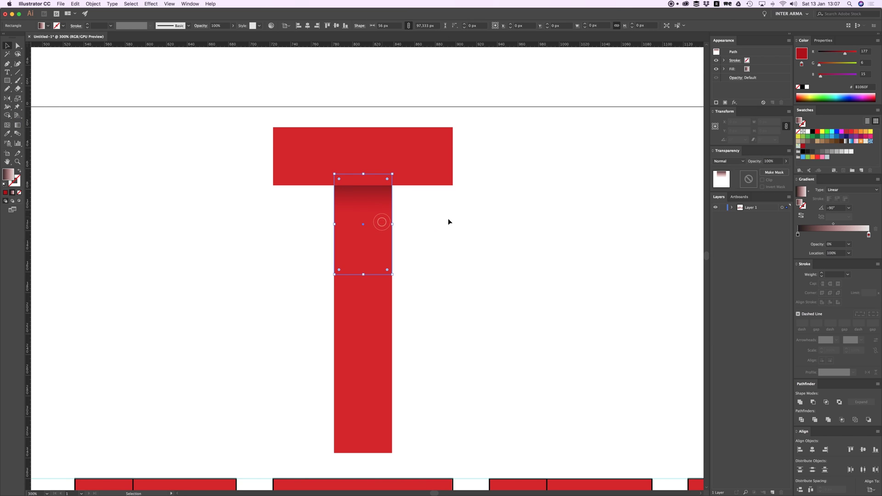
left_click(448, 219)
Step: Delete the gradient shadow rectangle and the enlarged T copy
key("super+minus")
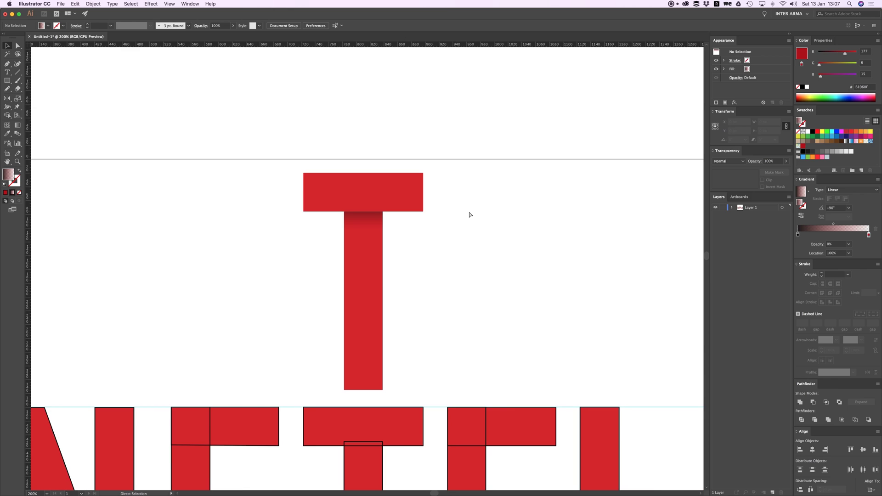
scroll(372, 211, "down", 2)
left_click(370, 204)
key("Delete")
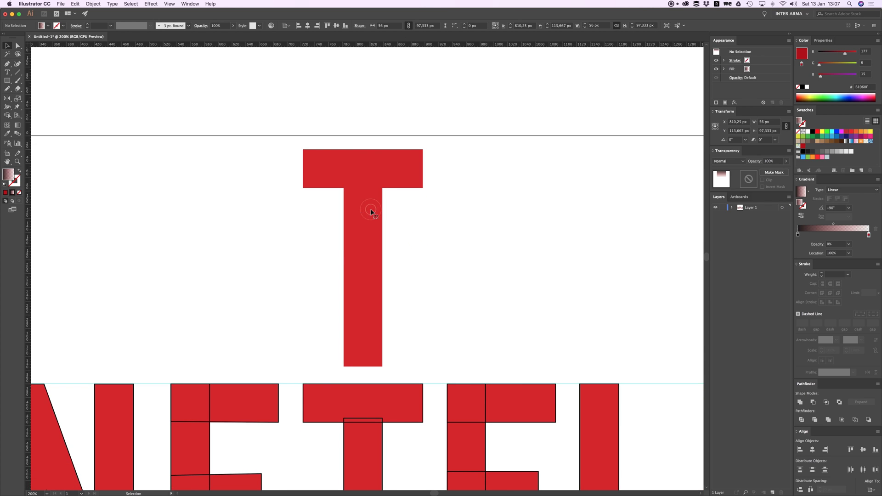
left_click(362, 182)
key("Delete")
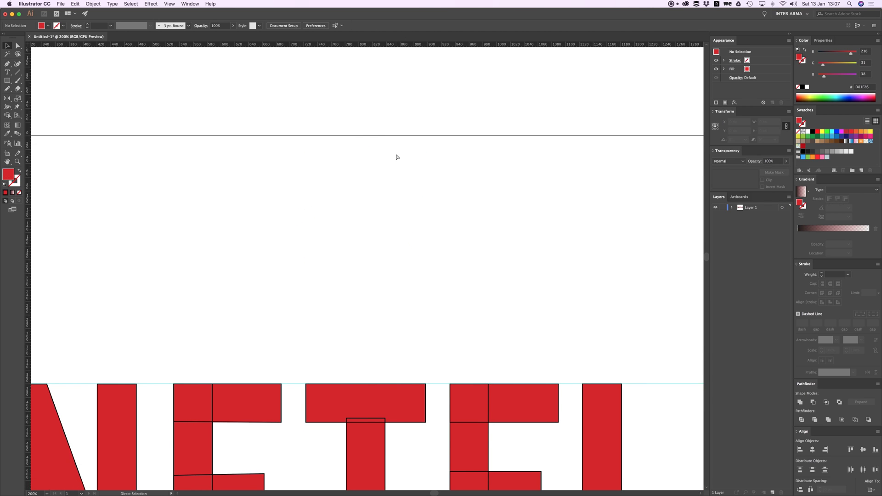
key("super+minus")
scroll(391, 183, "down", 3)
Step: Zoom out to the full artboard and inspect the traced paths in Outline view
key("super+minus")
scroll(380, 197, "down", 2)
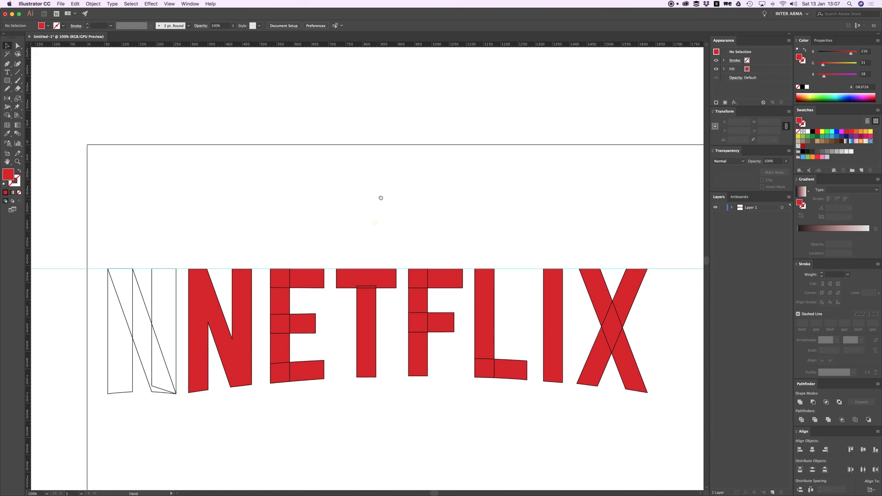
key("super+minus")
key("super+a")
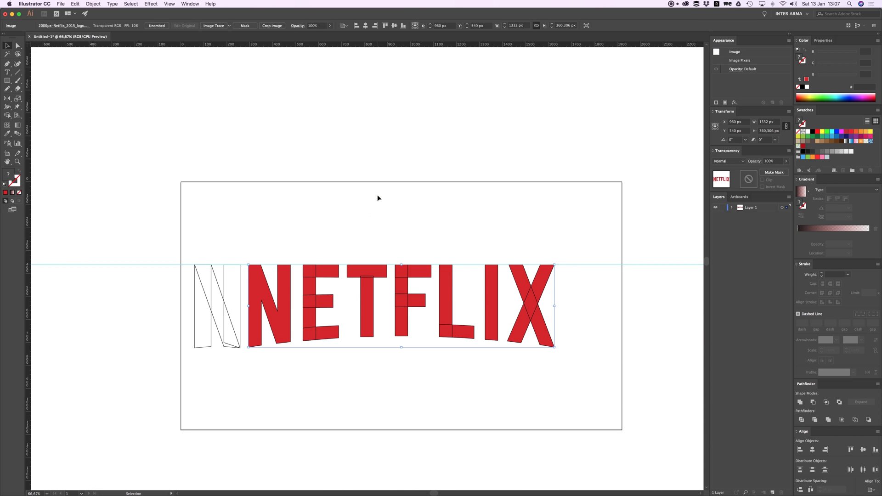
left_click(378, 196)
left_click_drag(366, 272, 366, 189)
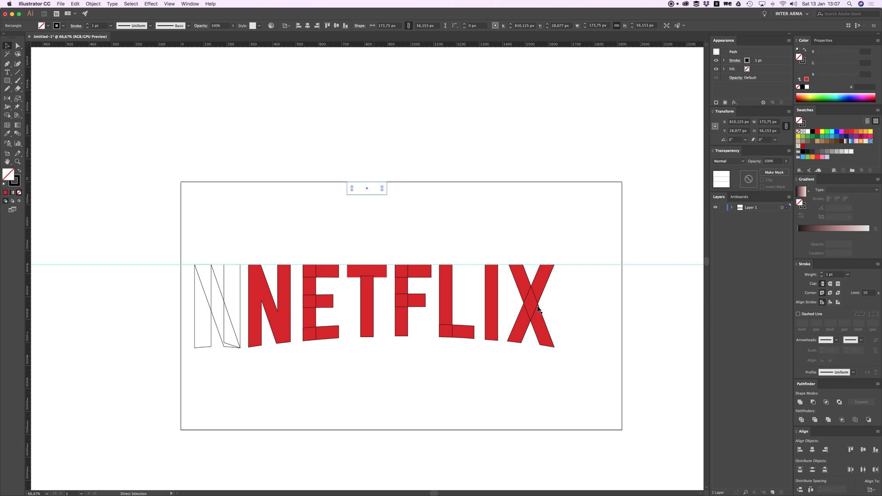
key("super+z")
left_click(556, 323)
key("super+y")
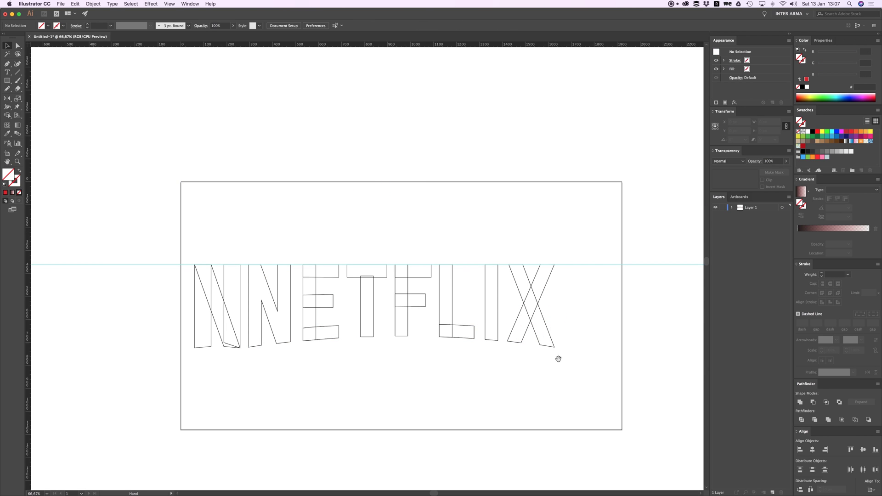
scroll(560, 349, "down", 1)
key("super+y")
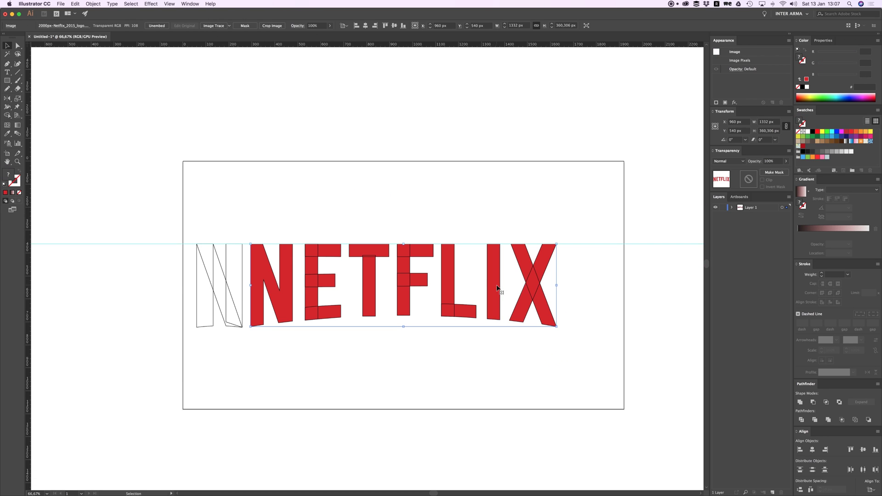
Step: Fill all traced letter outlines with red sampled from the reference NETFLIX image
left_click_drag(494, 278, 491, 406)
left_click_drag(571, 332, 202, 233)
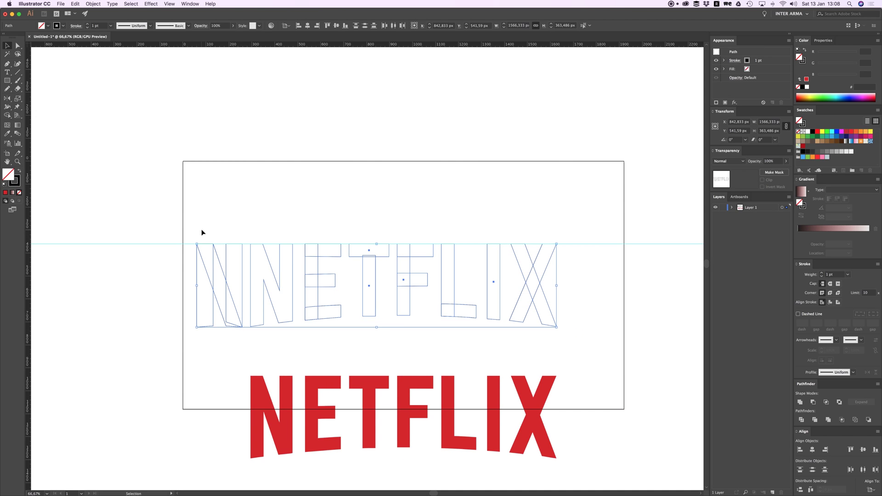
left_click(6, 134)
left_click(266, 394)
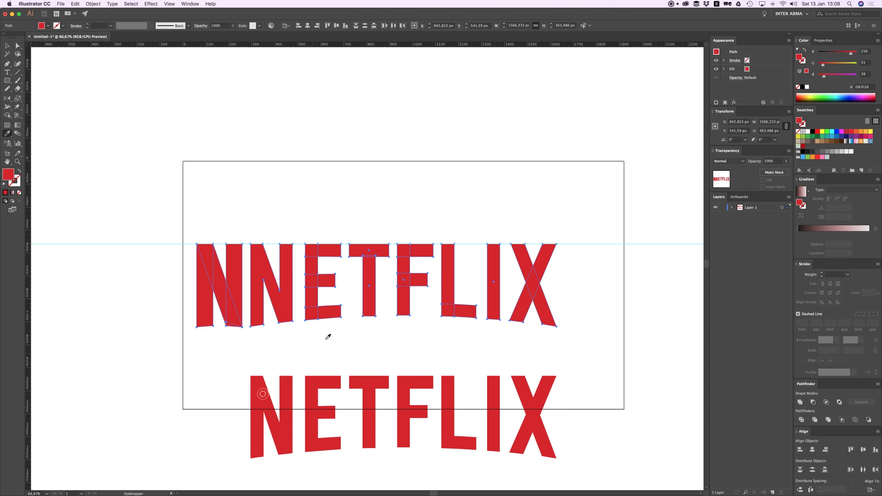
Step: Delete the reference NETFLIX image, recentre the artboard and hide the guides
key("v")
left_click(377, 389)
key("Delete")
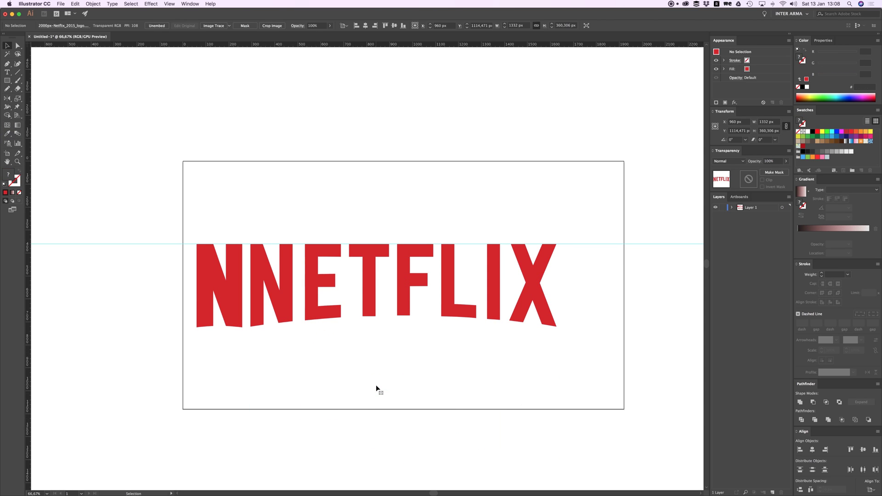
left_click_drag(343, 366, 292, 332)
left_click_drag(427, 337, 449, 340)
key("super+semicolon")
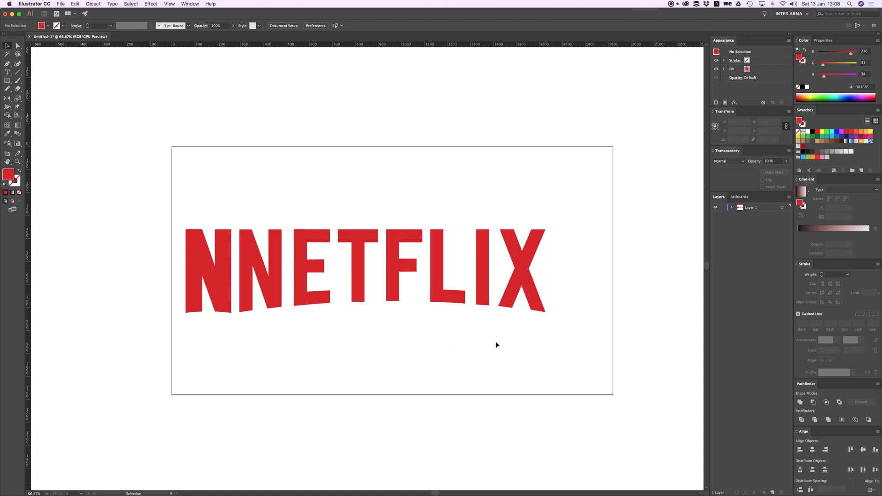
Step: Split Layer 1's shapes into sublayers with Release to Layers (Sequence)
left_click(400, 236)
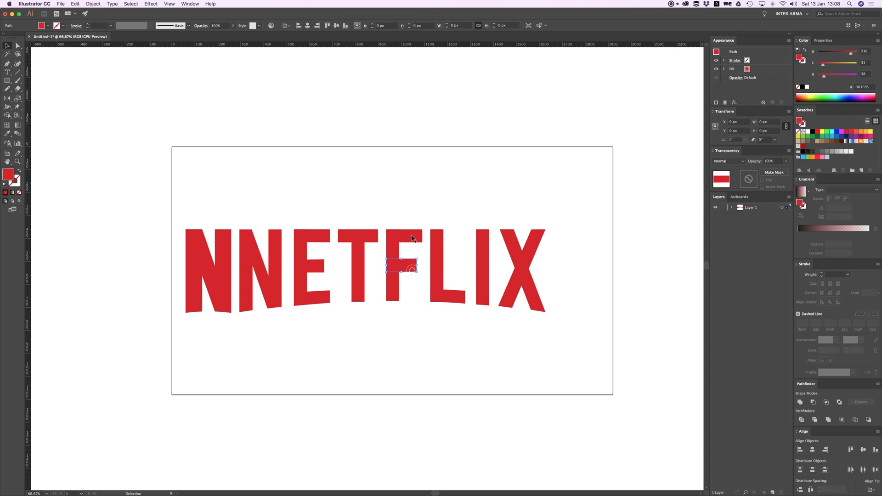
left_click(376, 244)
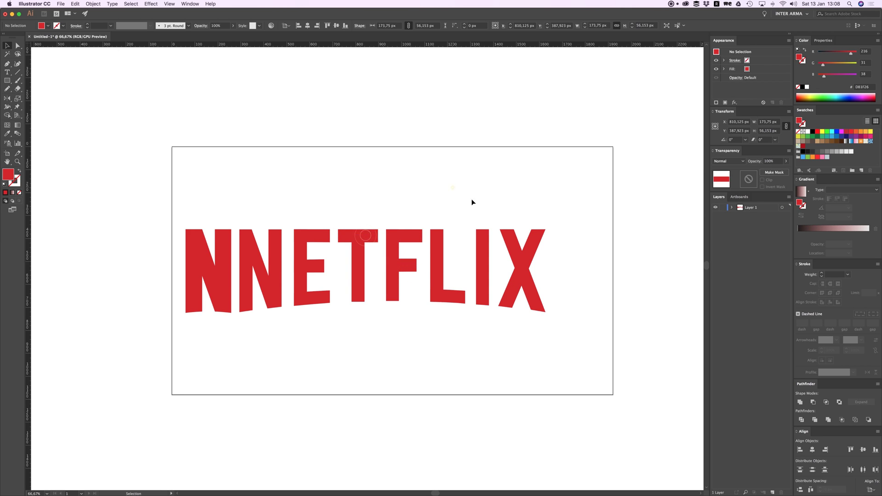
left_click(755, 212)
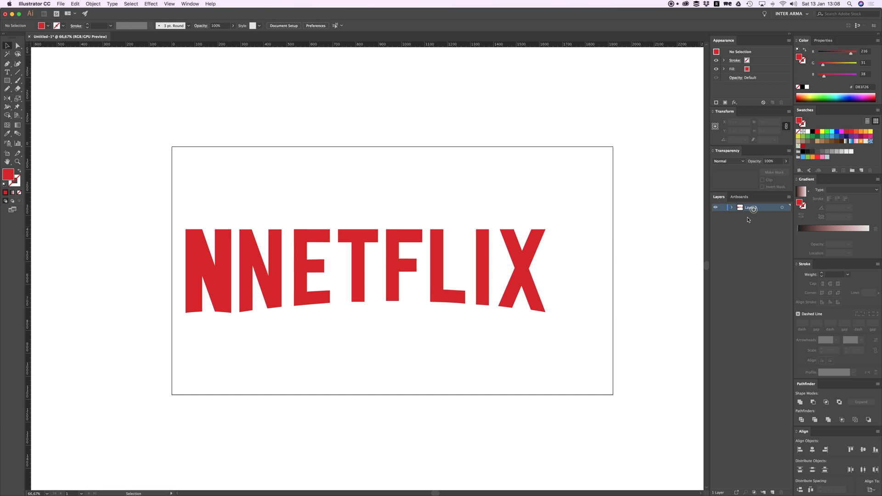
left_click(790, 199)
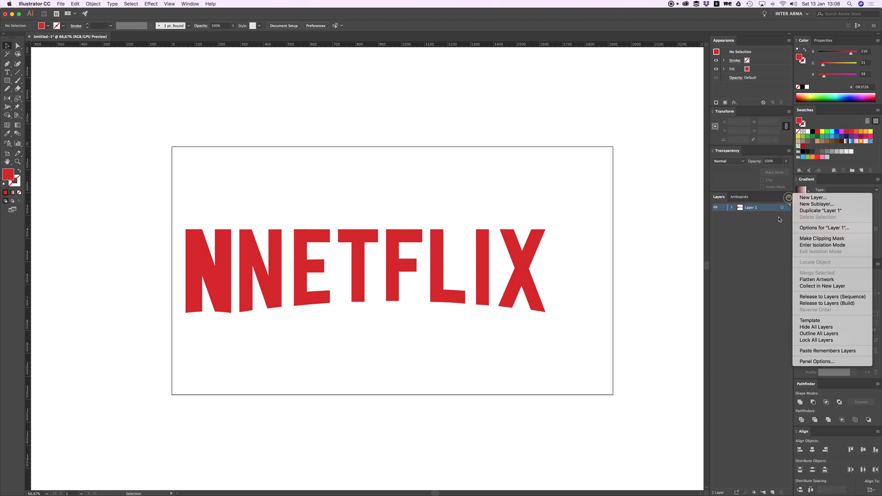
left_click(831, 297)
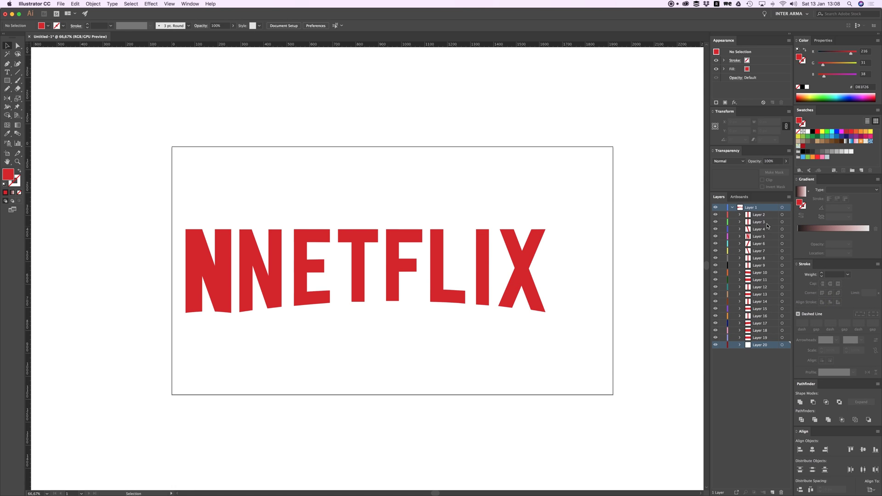
Step: Move sublayers Layer 2 to Layer 20 to top level and delete the empty Layer 1
left_click(761, 216, "shift")
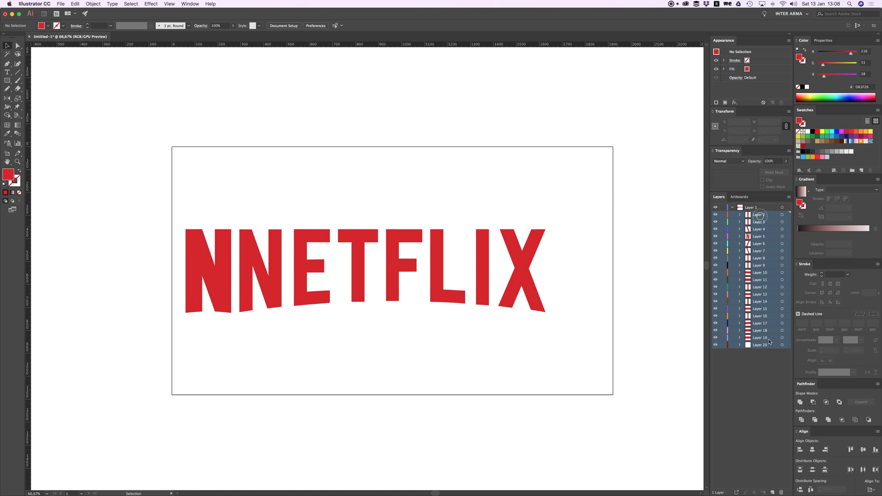
left_click_drag(758, 220, 757, 207)
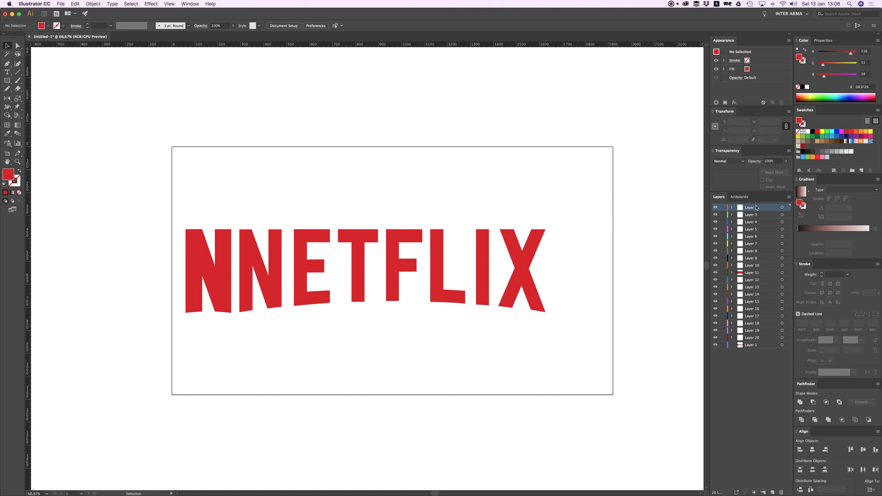
left_click(756, 346)
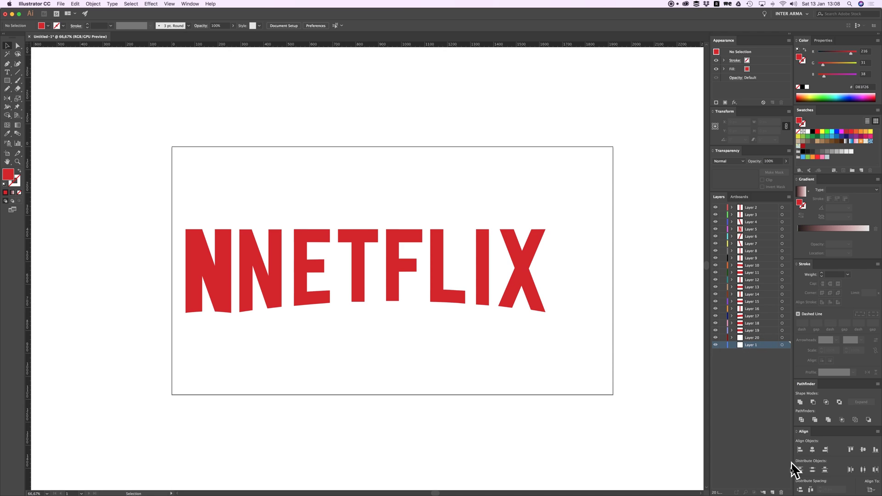
left_click(781, 492)
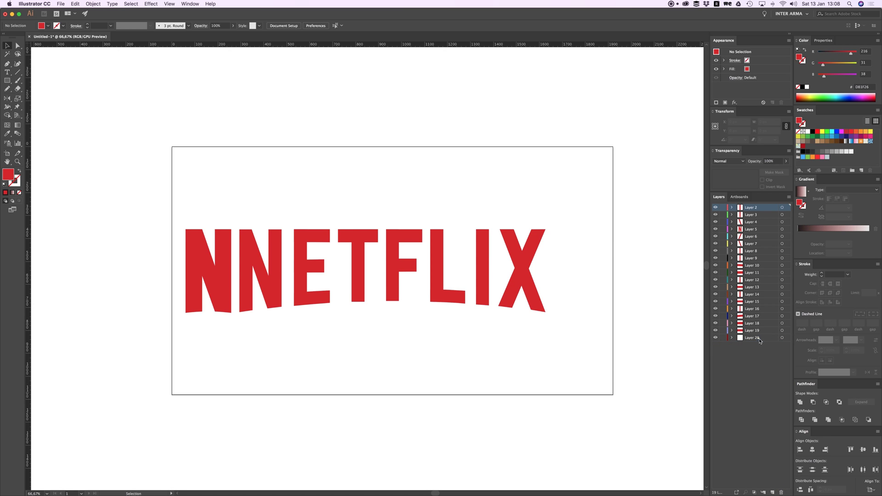
Step: Check the I, F, T and N shapes each sit on their own layer
left_click(482, 265)
left_click(411, 241)
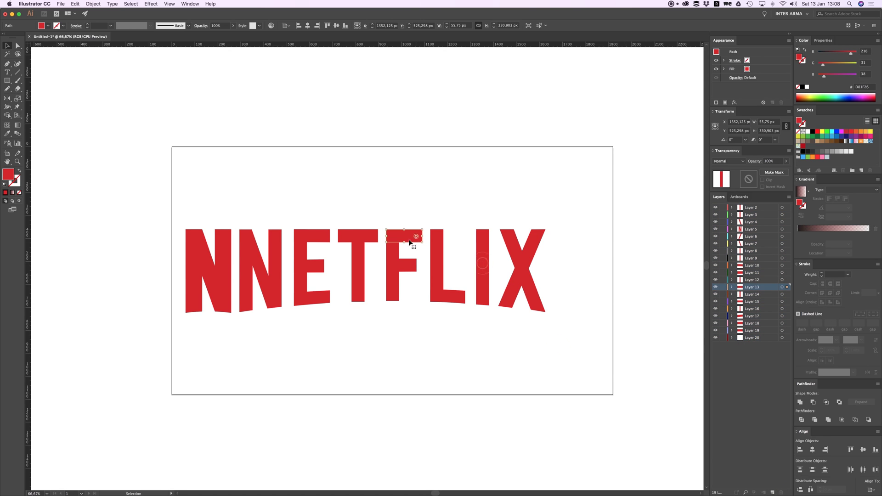
left_click(363, 250)
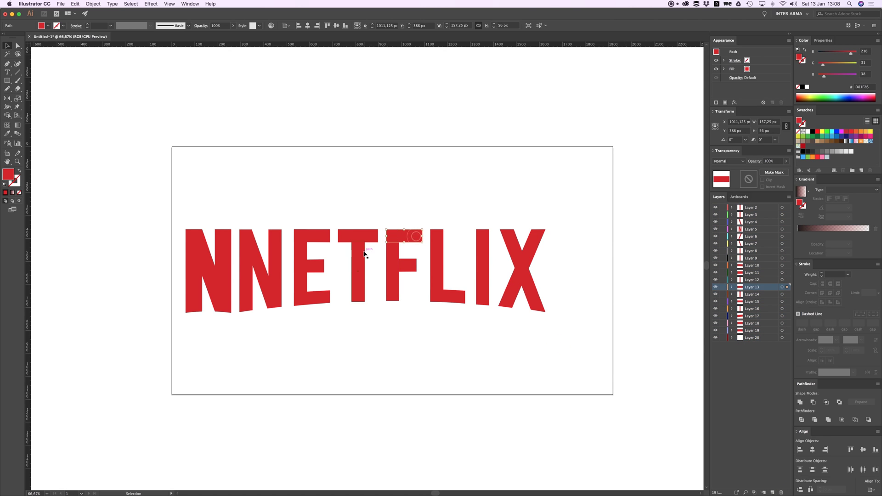
left_click(269, 259)
left_click(224, 266)
left_click(288, 334)
left_click(268, 305)
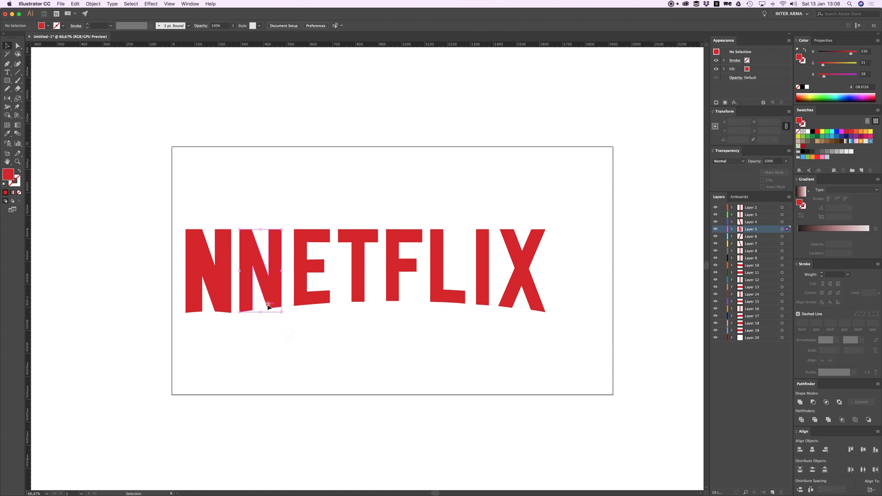
left_click(456, 193)
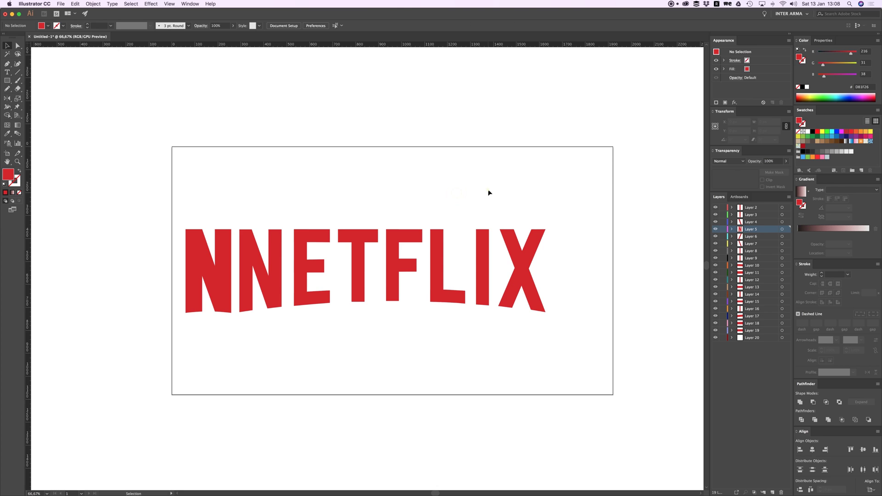